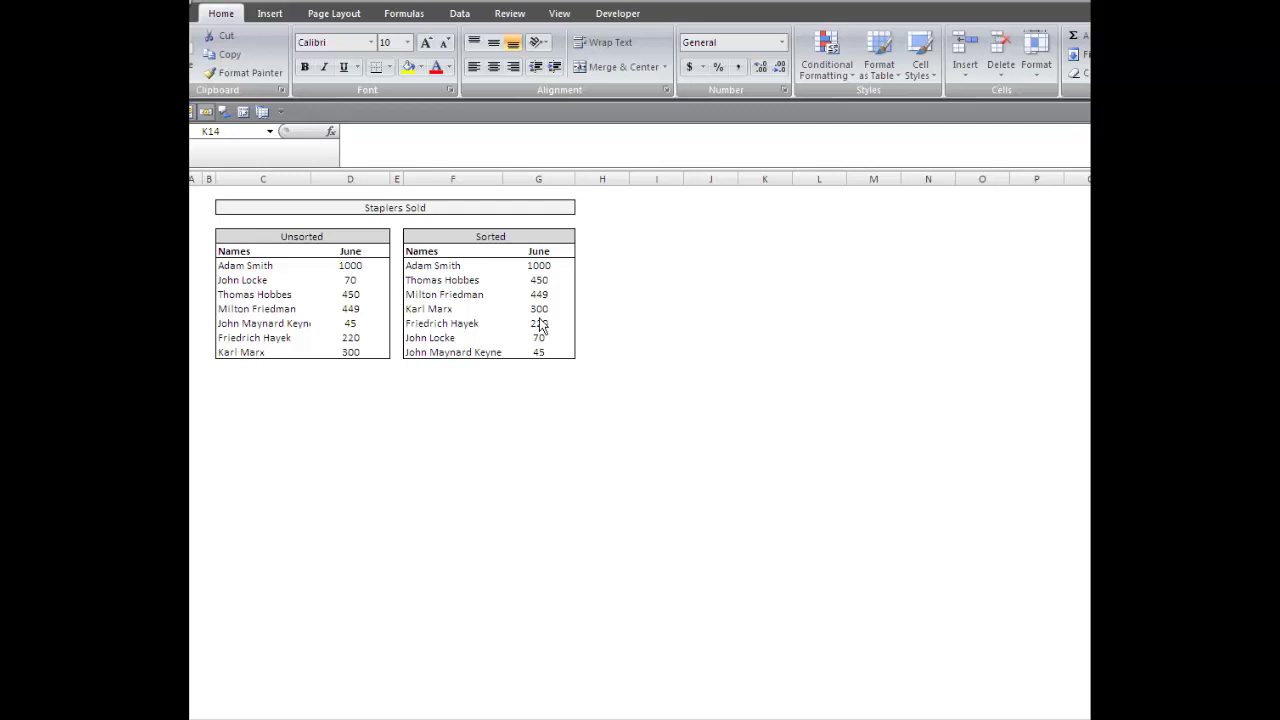
{"action": "left_click", "coordinate": [437, 270]}
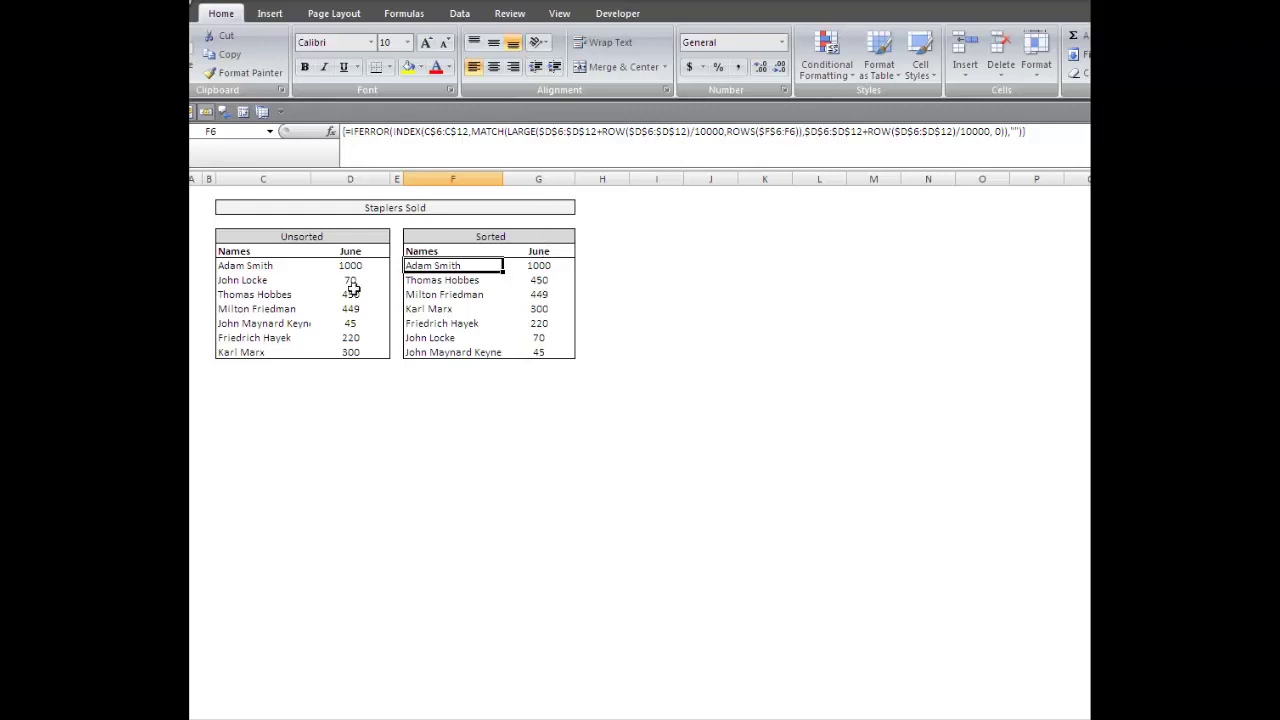
{"action": "left_click", "coordinate": [285, 268]}
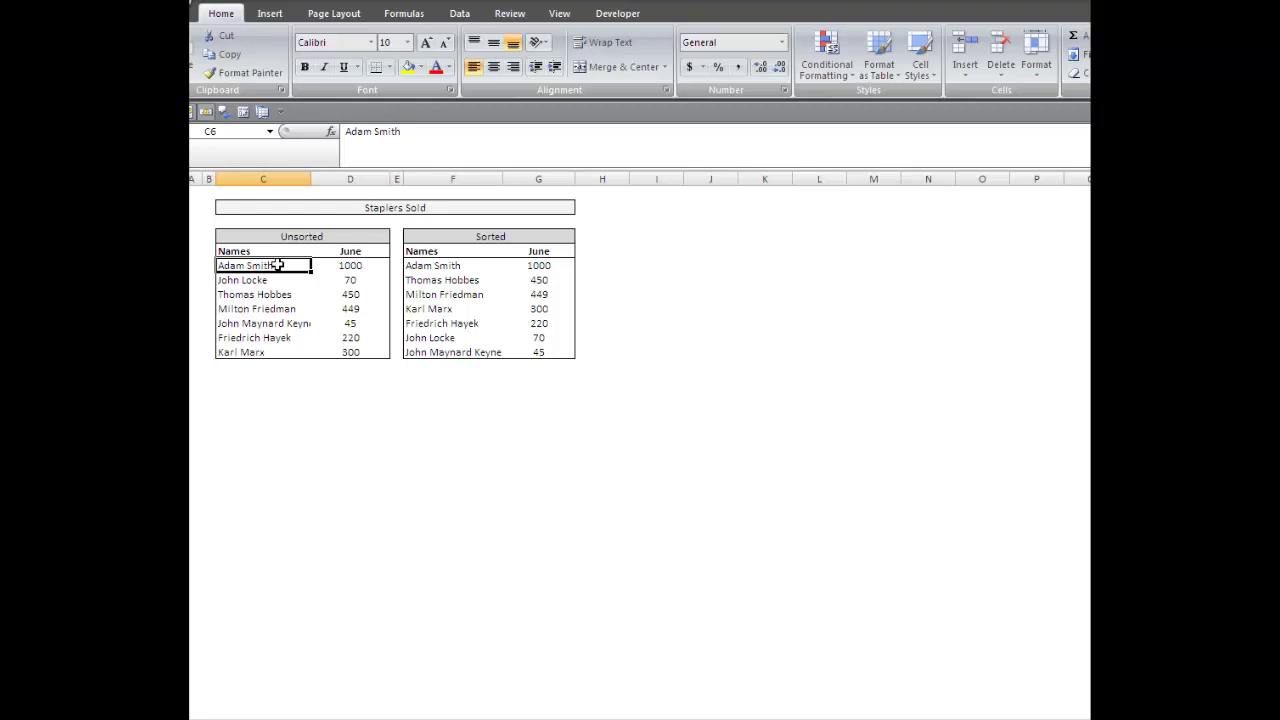
{"action": "left_click_drag", "start_coordinate": [349, 266], "coordinate": [352, 349]}
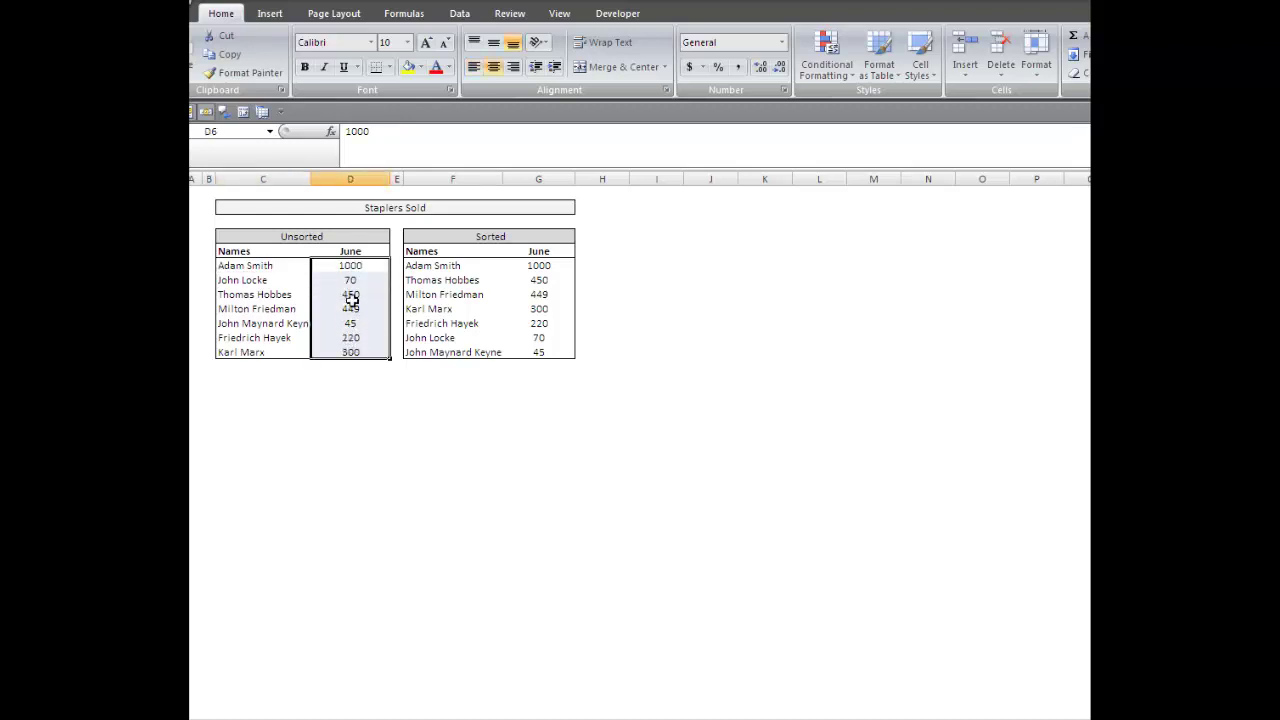
{"action": "left_click", "coordinate": [351, 322]}
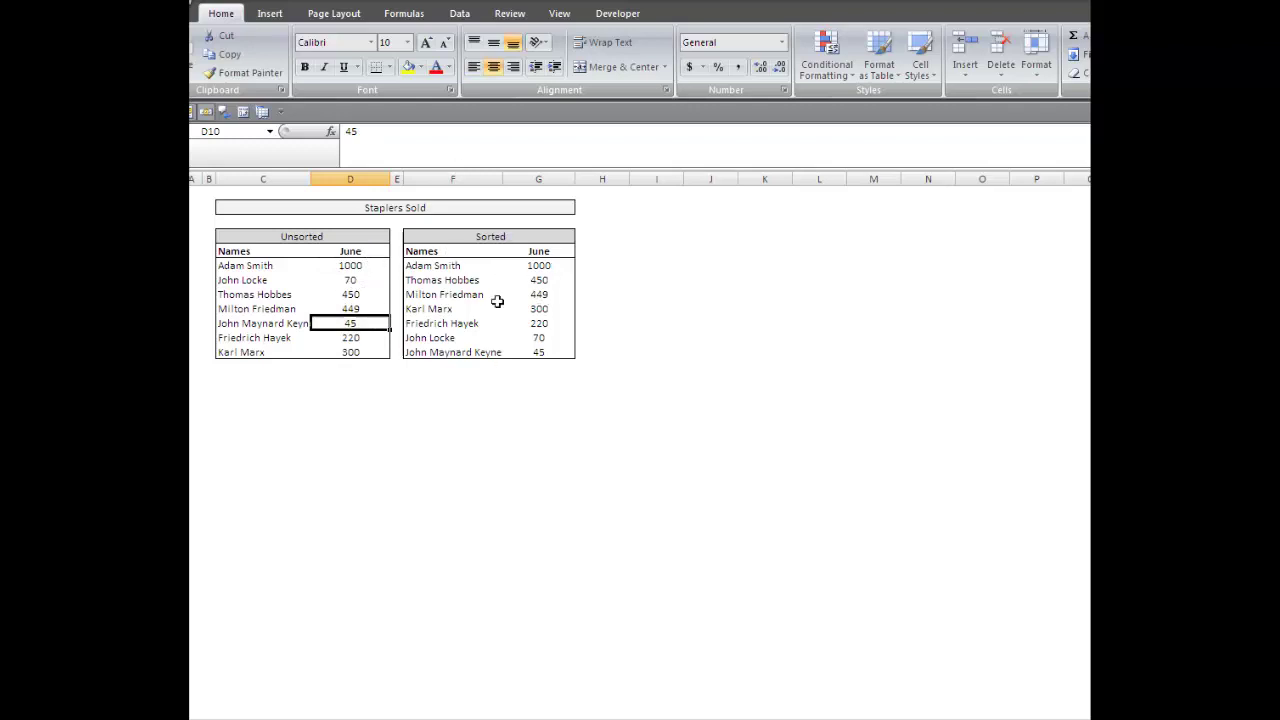
Set the first person's June value in the unsorted table (D6) to 120
{"action": "left_click", "coordinate": [349, 268]}
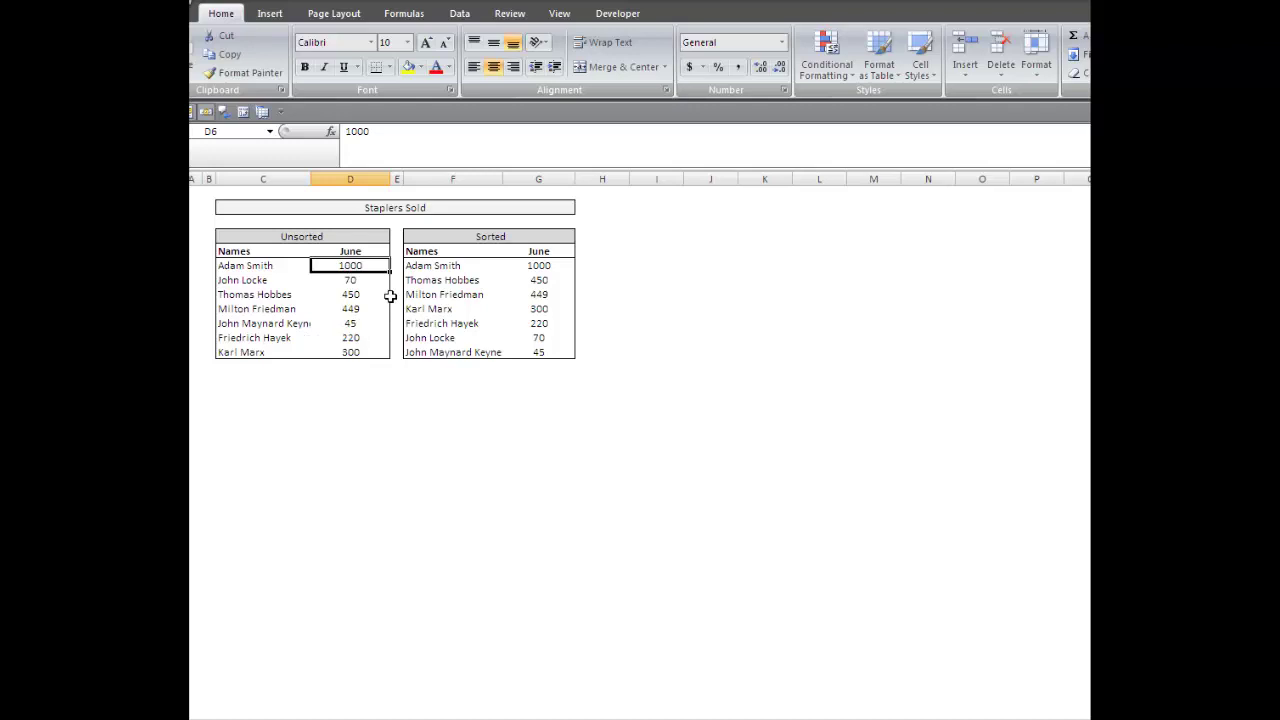
{"action": "type", "text": "120"}
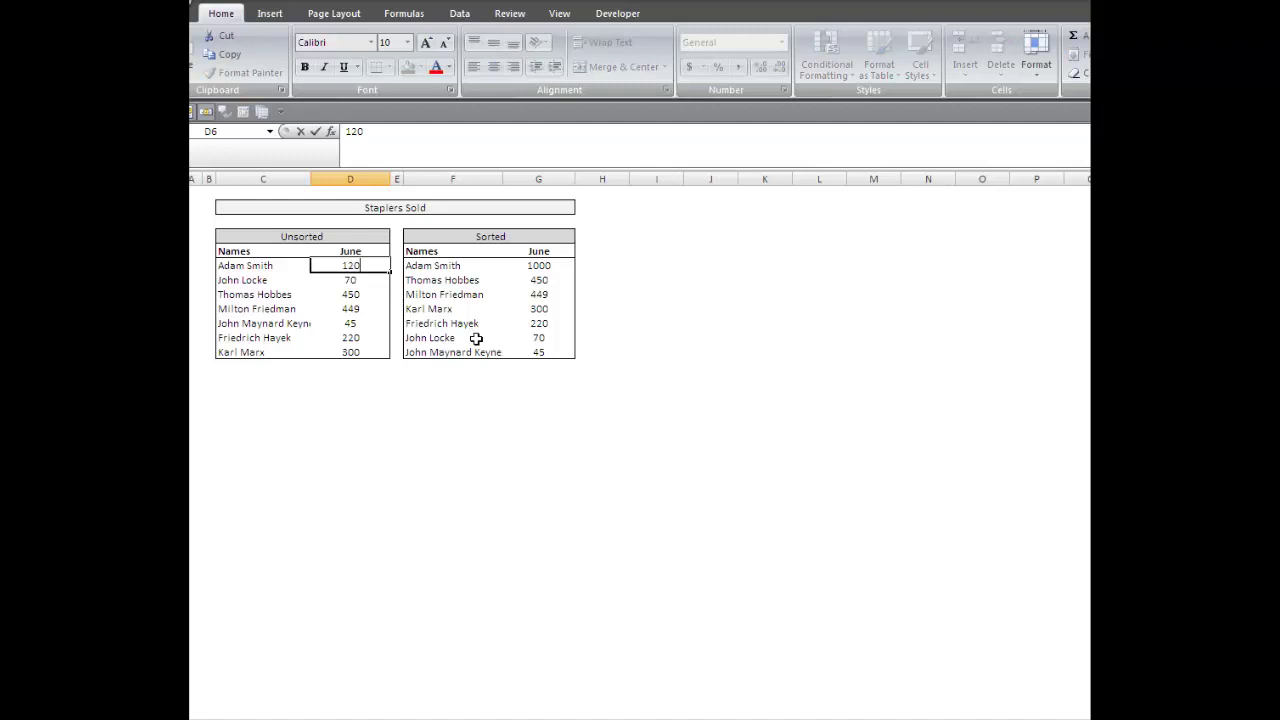
{"action": "key", "text": "Return"}
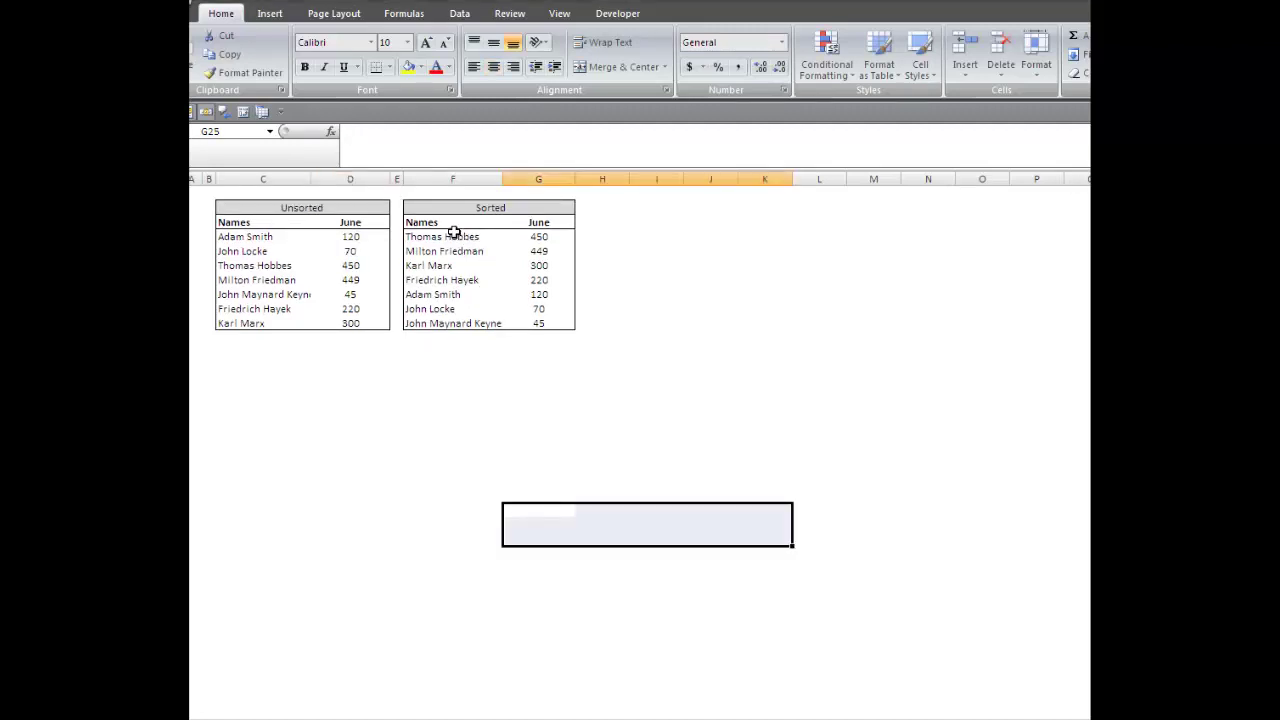
Clear the existing formulas for names and June values from the sorted table, F6:G12
{"action": "left_click_drag", "start_coordinate": [452, 236], "coordinate": [545, 316]}
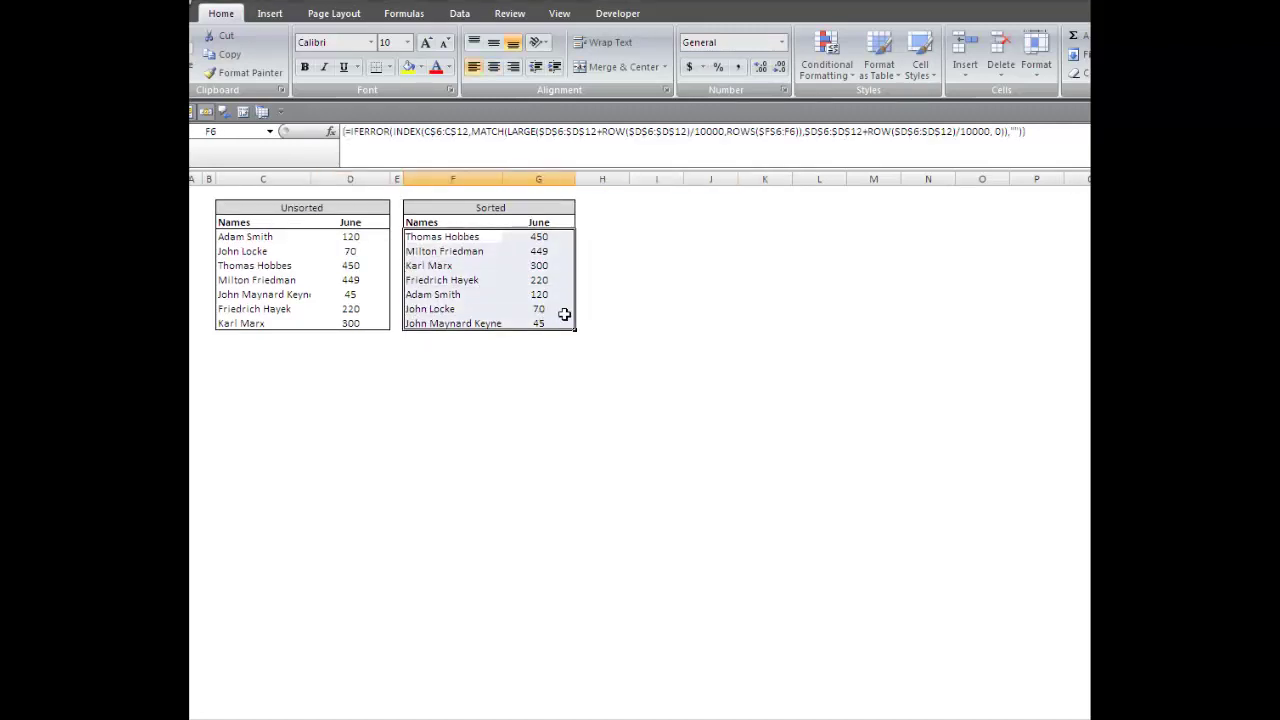
{"action": "key", "text": "Delete"}
Begin a LARGE formula in F6 with the absolute range $D$6:$D$12 as its array
{"action": "left_click", "coordinate": [420, 237]}
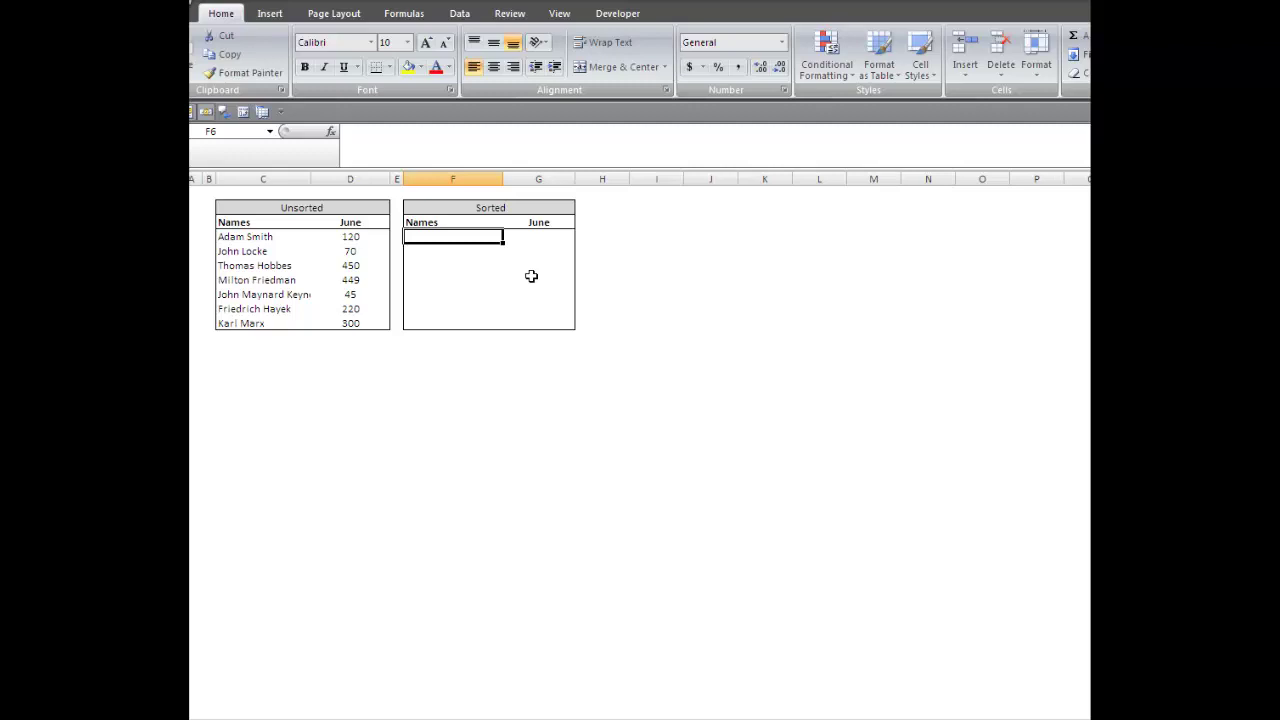
{"action": "type", "text": "="}
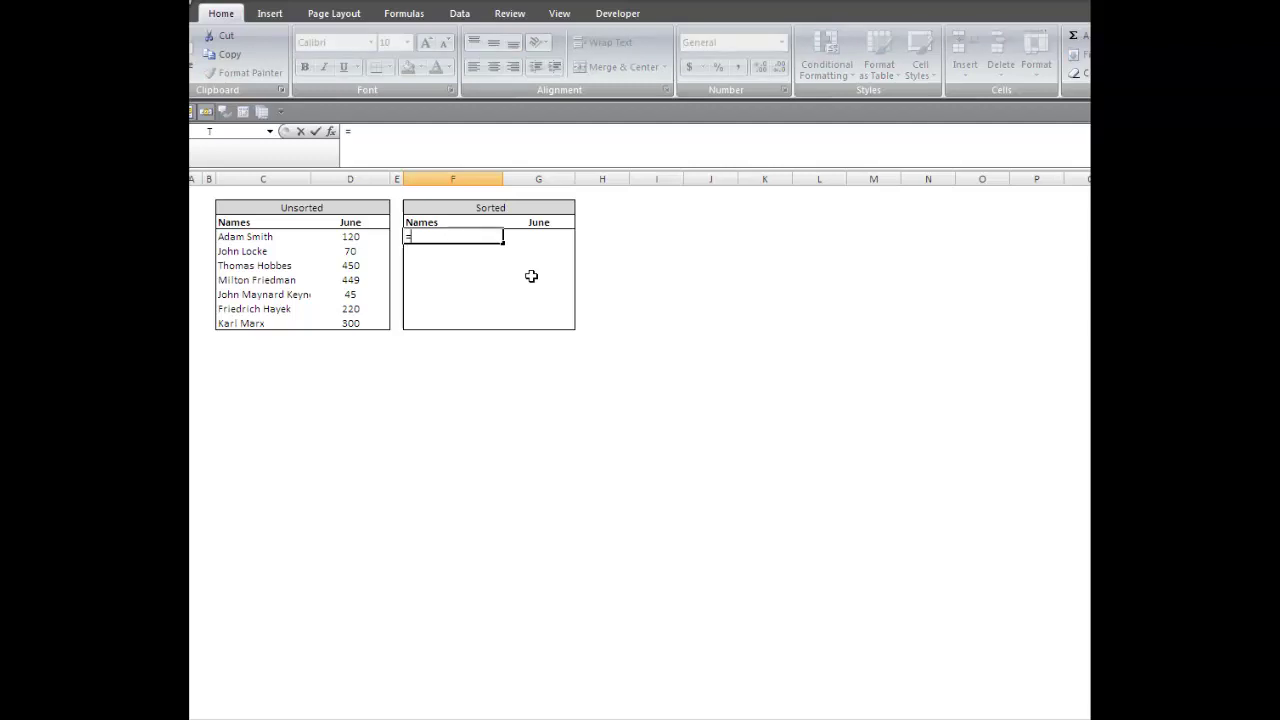
{"action": "type", "text": "large("}
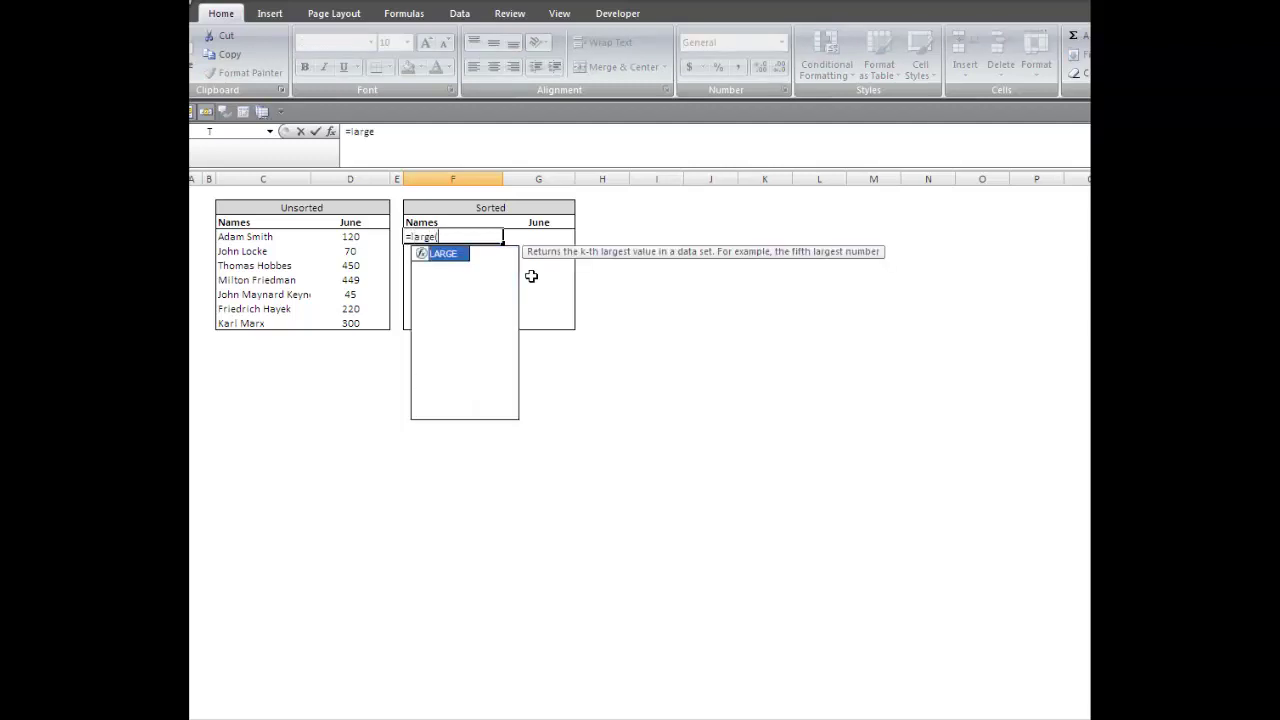
{"action": "left_click_drag", "start_coordinate": [350, 237], "coordinate": [349, 328]}
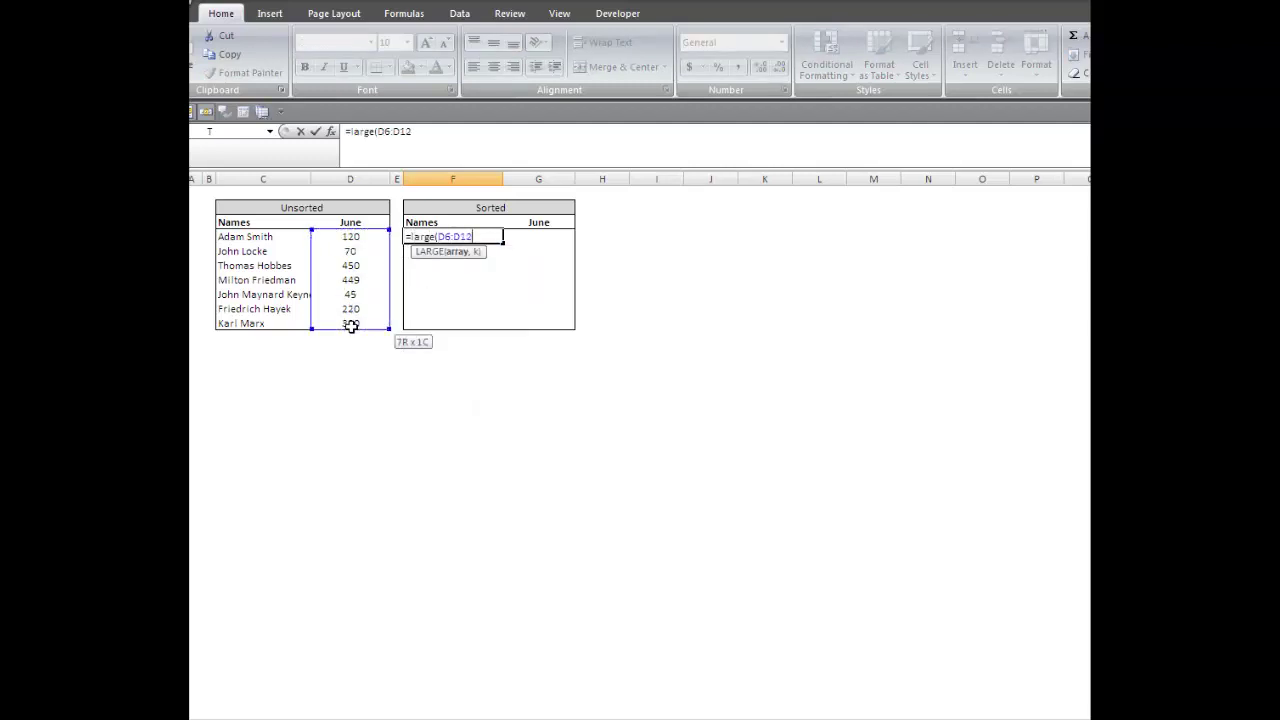
{"action": "key", "text": "F4"}
{"action": "type", "text": ","}
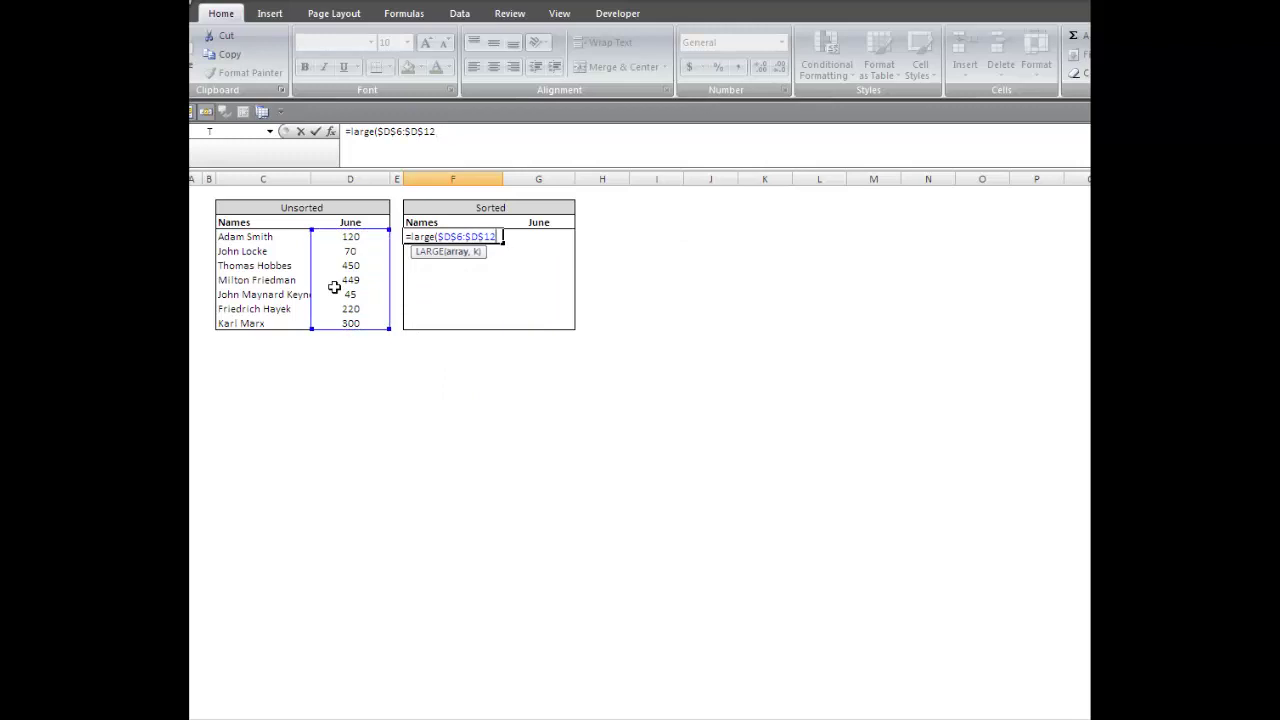
Complete the LARGE formula in F6 with ROWS($F$6:F6) as its k argument and fill it down to F12
{"action": "type", "text": " rpws"}
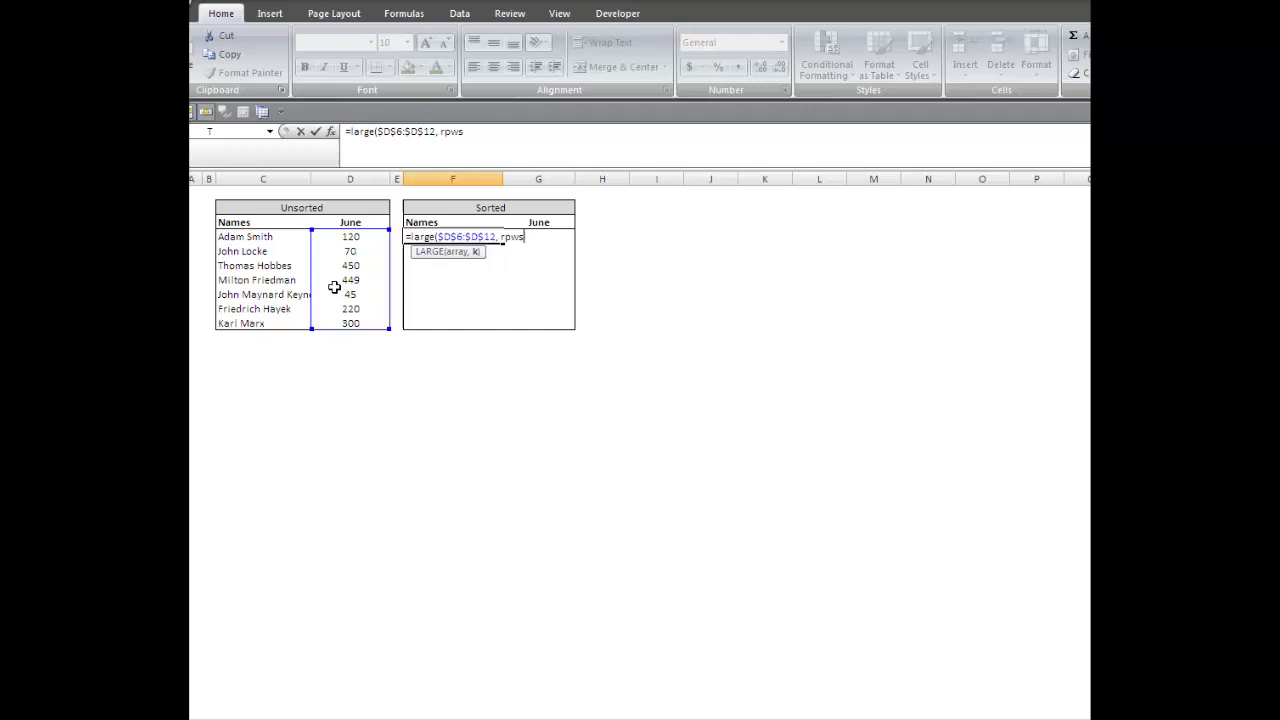
{"action": "key", "text": "BackSpace"}
{"action": "key", "text": "BackSpace"}
{"action": "key", "text": "BackSpace"}
{"action": "type", "text": "ows(f"}
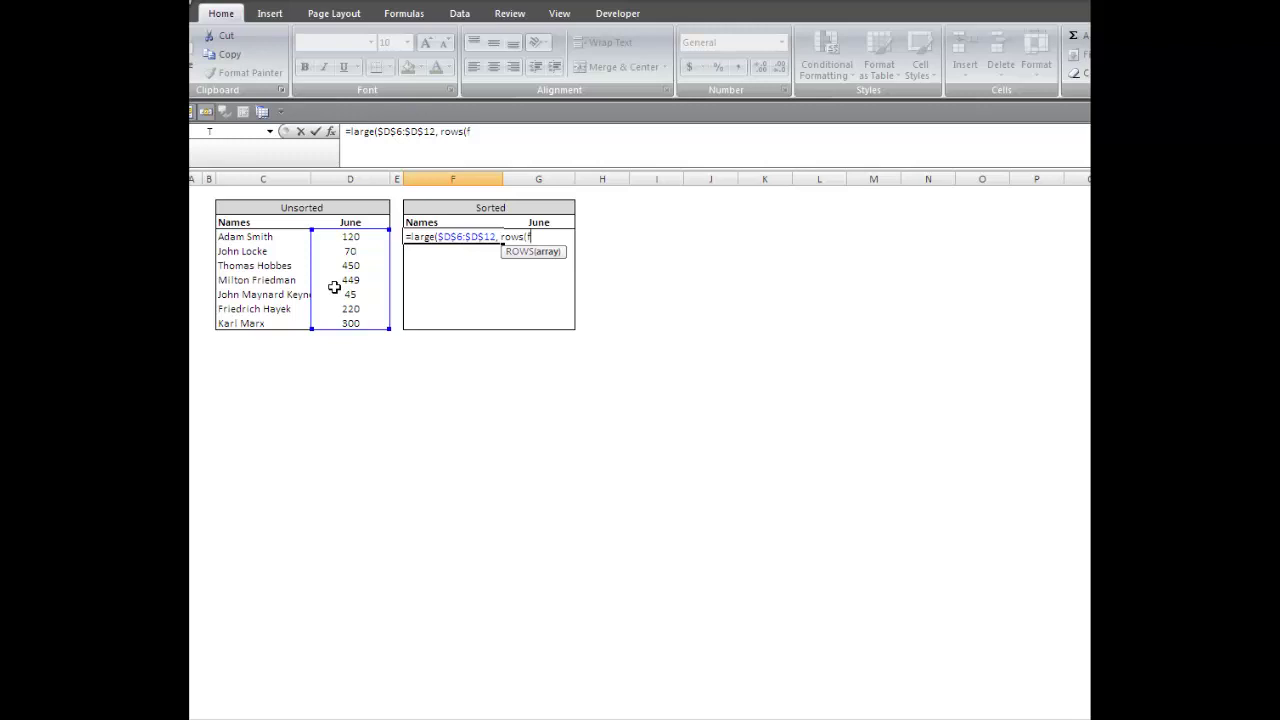
{"action": "type", "text": "6:f6)"}
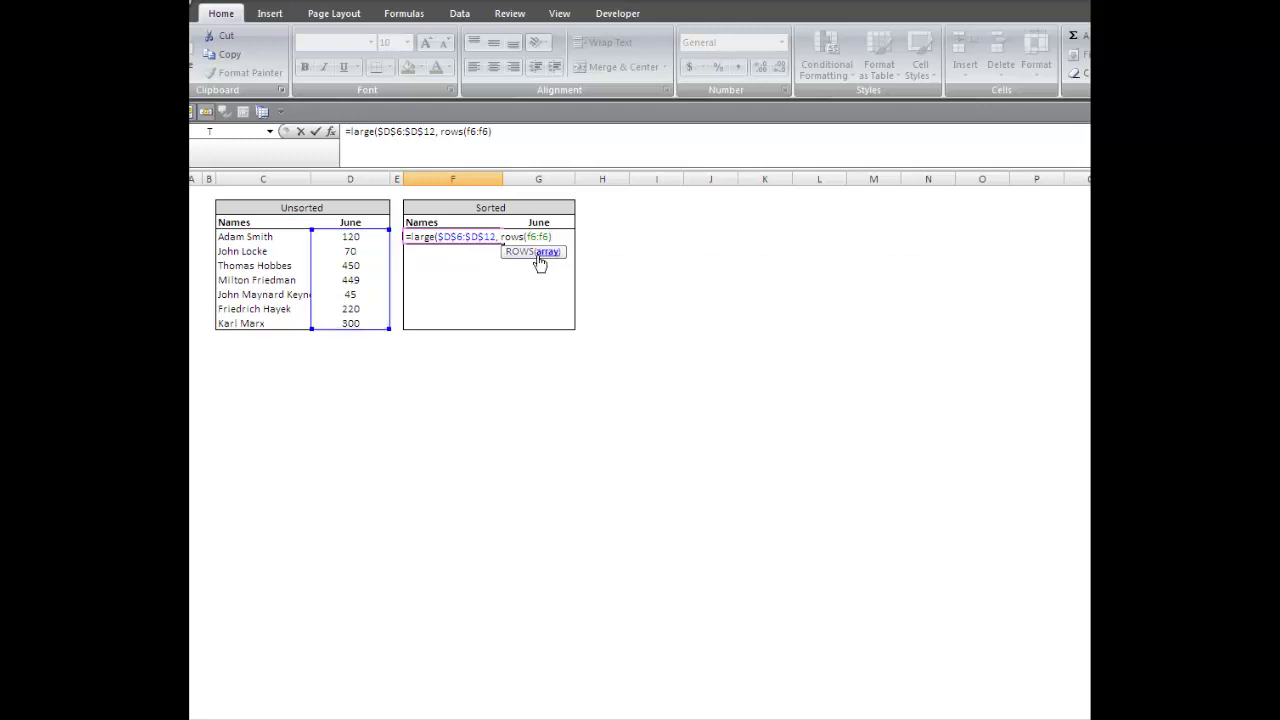
{"action": "key", "text": "F4"}
{"action": "type", "text": ")"}
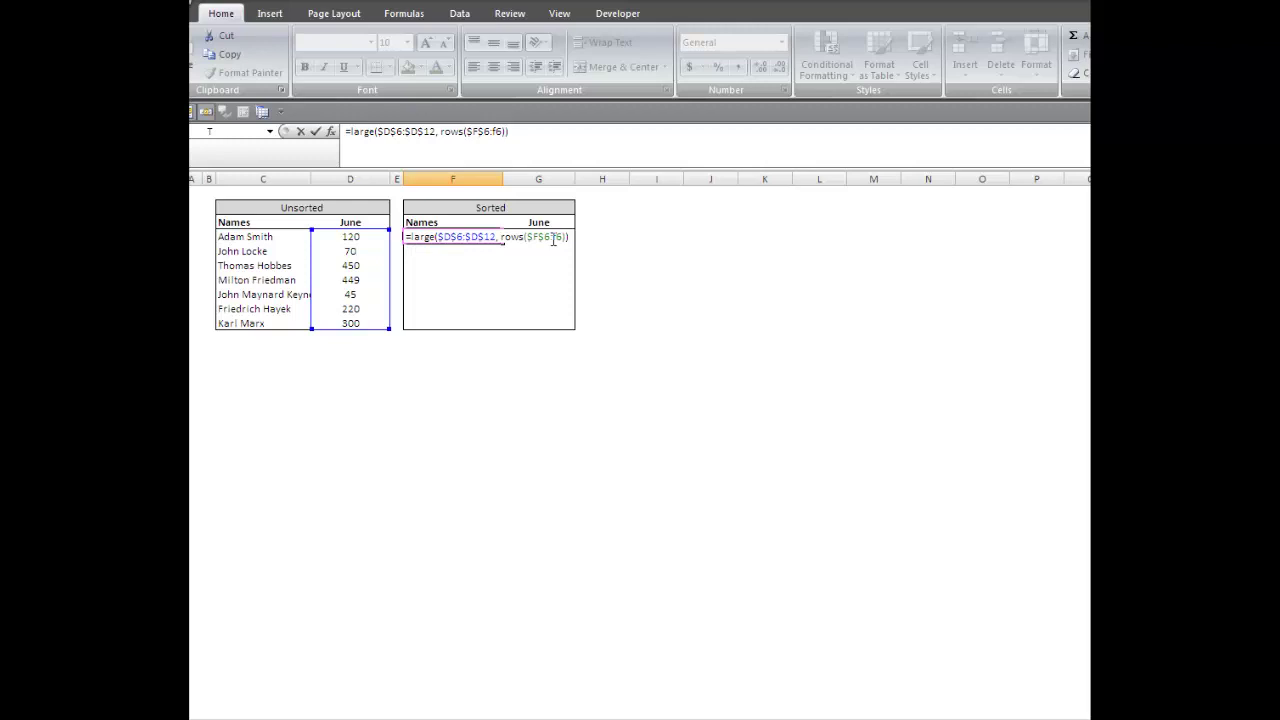
{"action": "key", "text": "Return"}
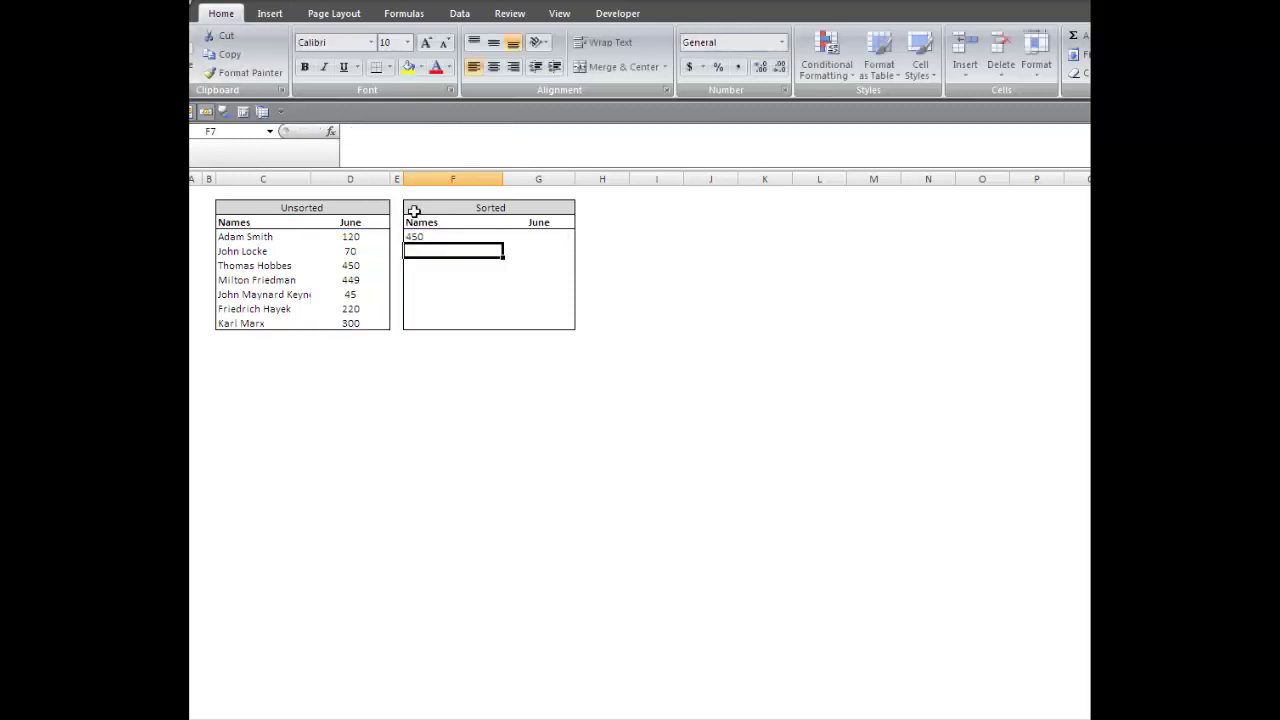
{"action": "left_click", "coordinate": [463, 236]}
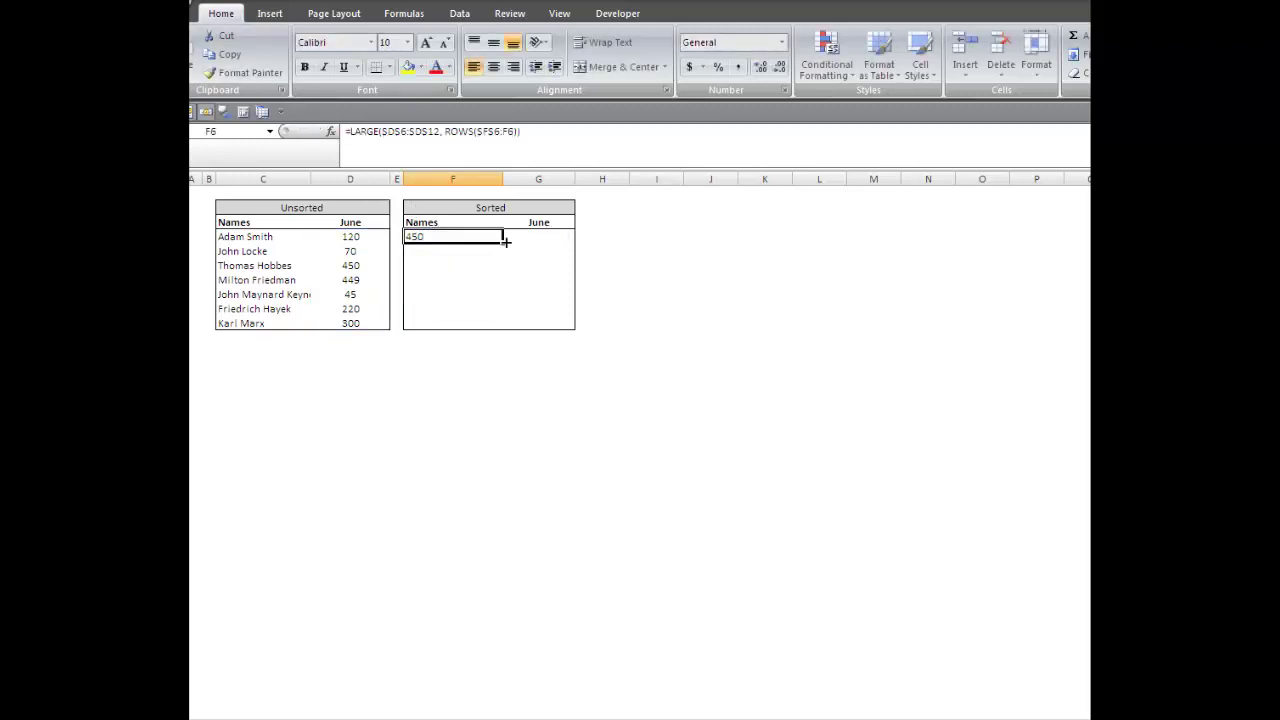
{"action": "left_click_drag", "start_coordinate": [503, 242], "coordinate": [485, 324]}
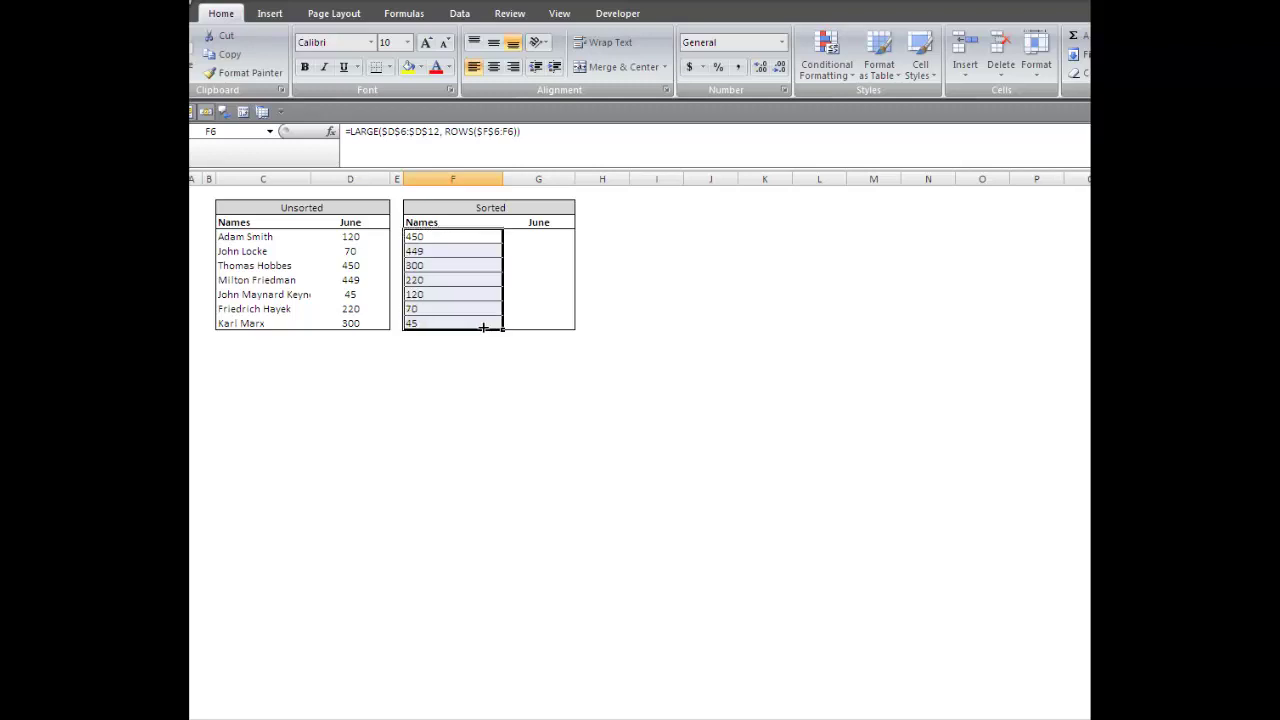
Set the June value in D9 of the unsorted table to 450 to create a tie
{"action": "left_click", "coordinate": [368, 286]}
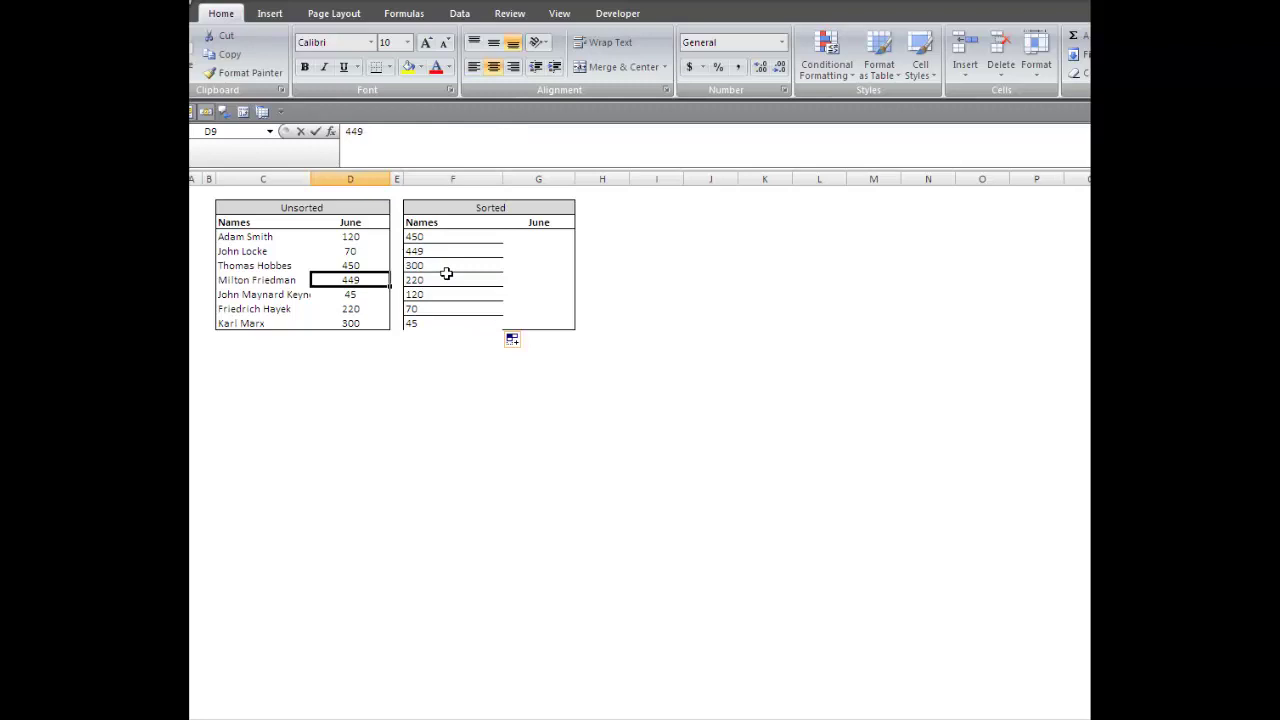
{"action": "type", "text": "450"}
{"action": "key", "text": "Return"}
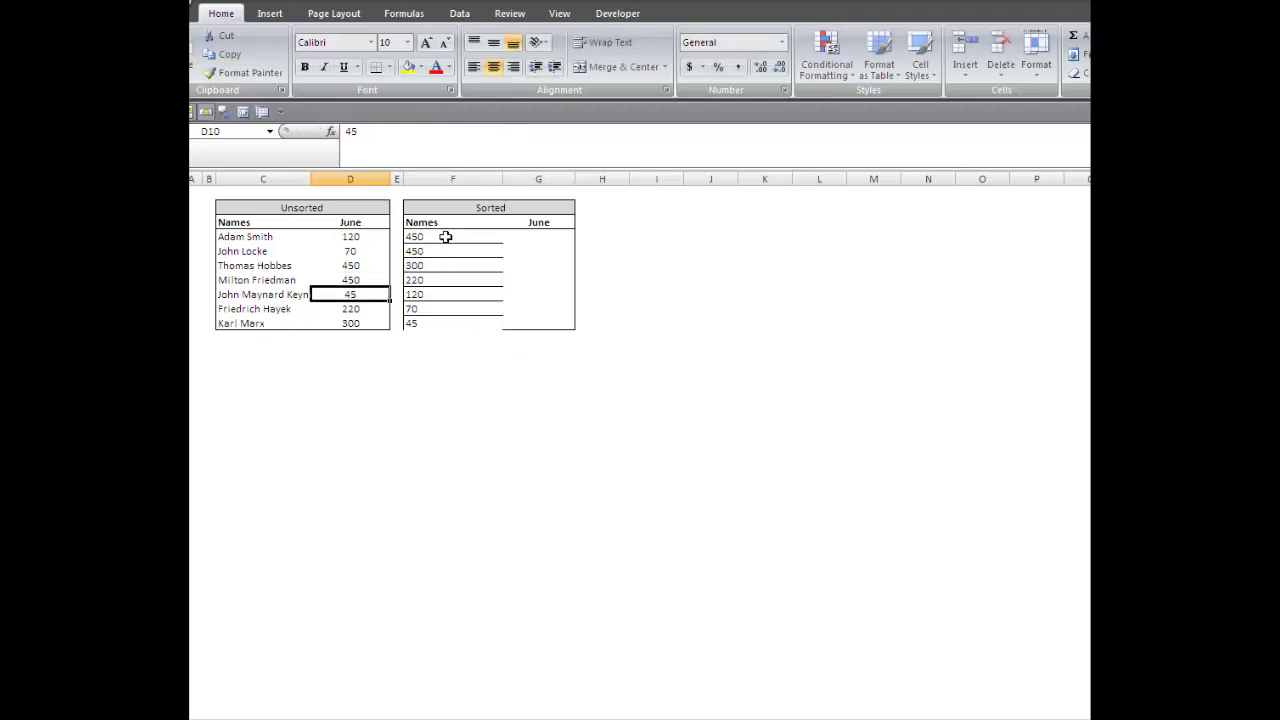
{"action": "left_click", "coordinate": [442, 236]}
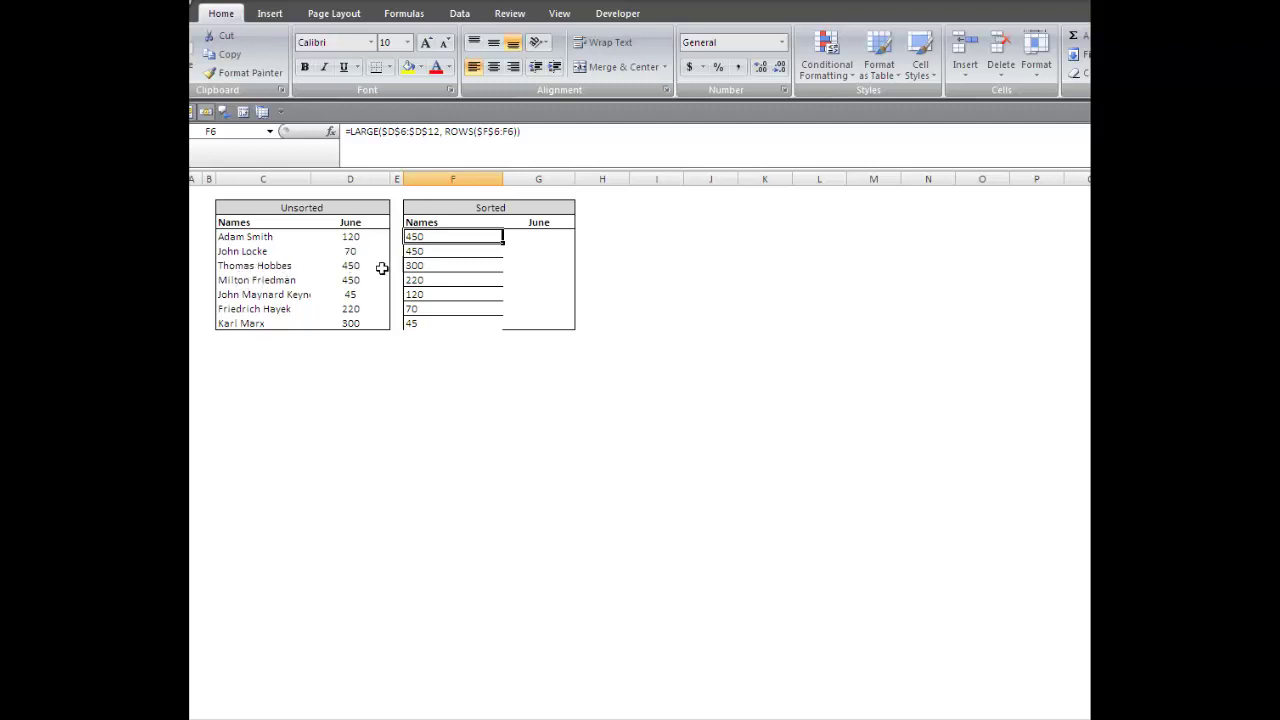
{"action": "left_click", "coordinate": [518, 131]}
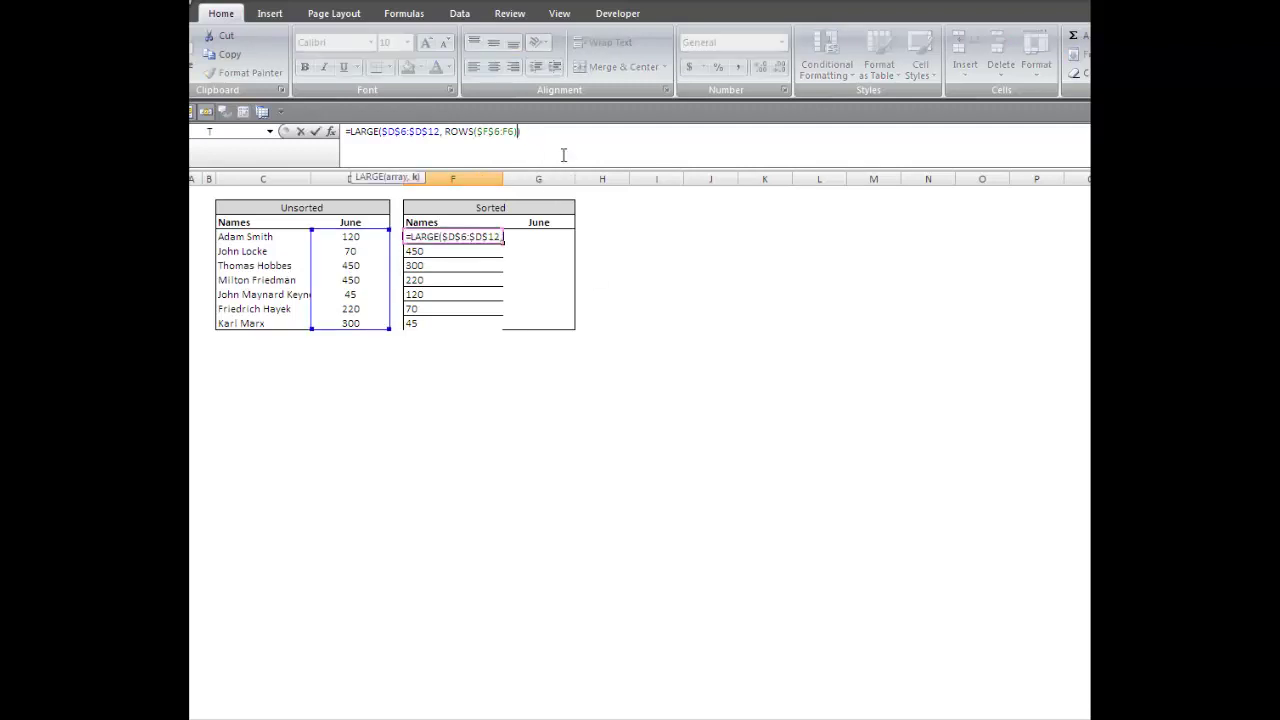
{"action": "type", "text": "+row"}
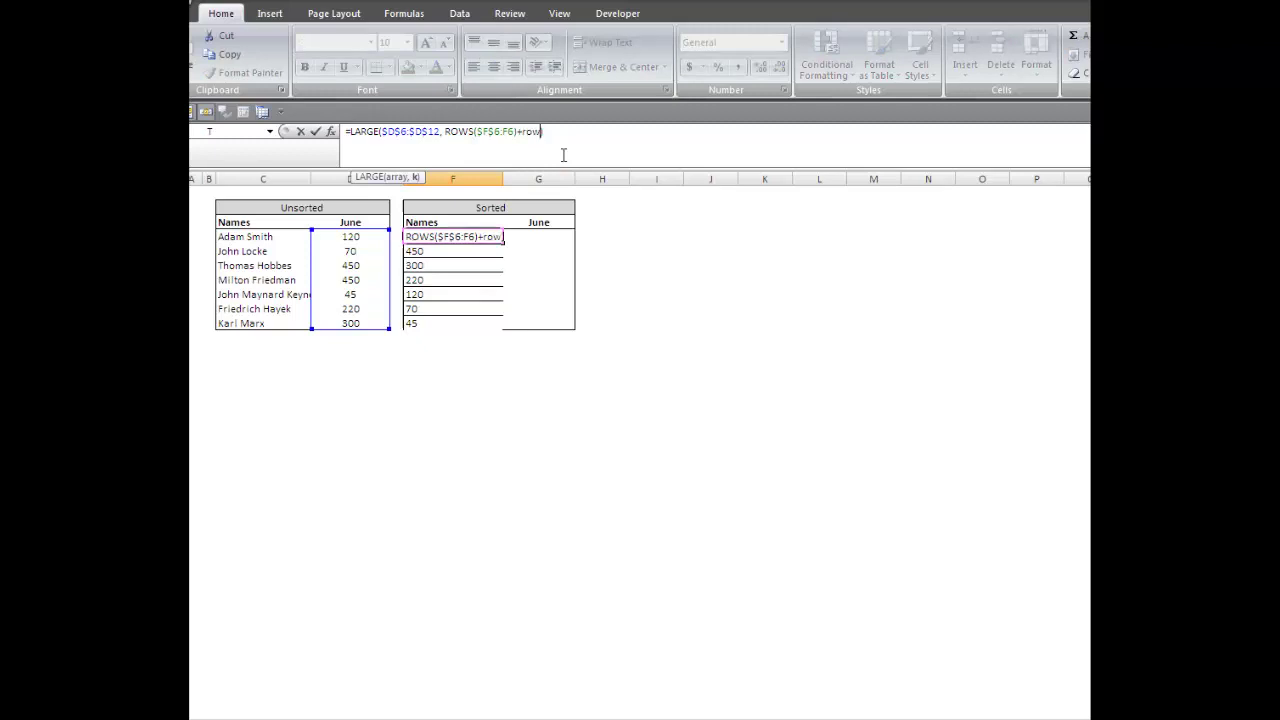
{"action": "key", "text": "BackSpace"}
{"action": "key", "text": "BackSpace"}
{"action": "key", "text": "BackSpace"}
{"action": "key", "text": "BackSpace"}
Add ROW($D$6:$D$12)/1000 to the LARGE array in F6, entered as an array formula, and fill it down to F12
{"action": "type", "text": "+"}
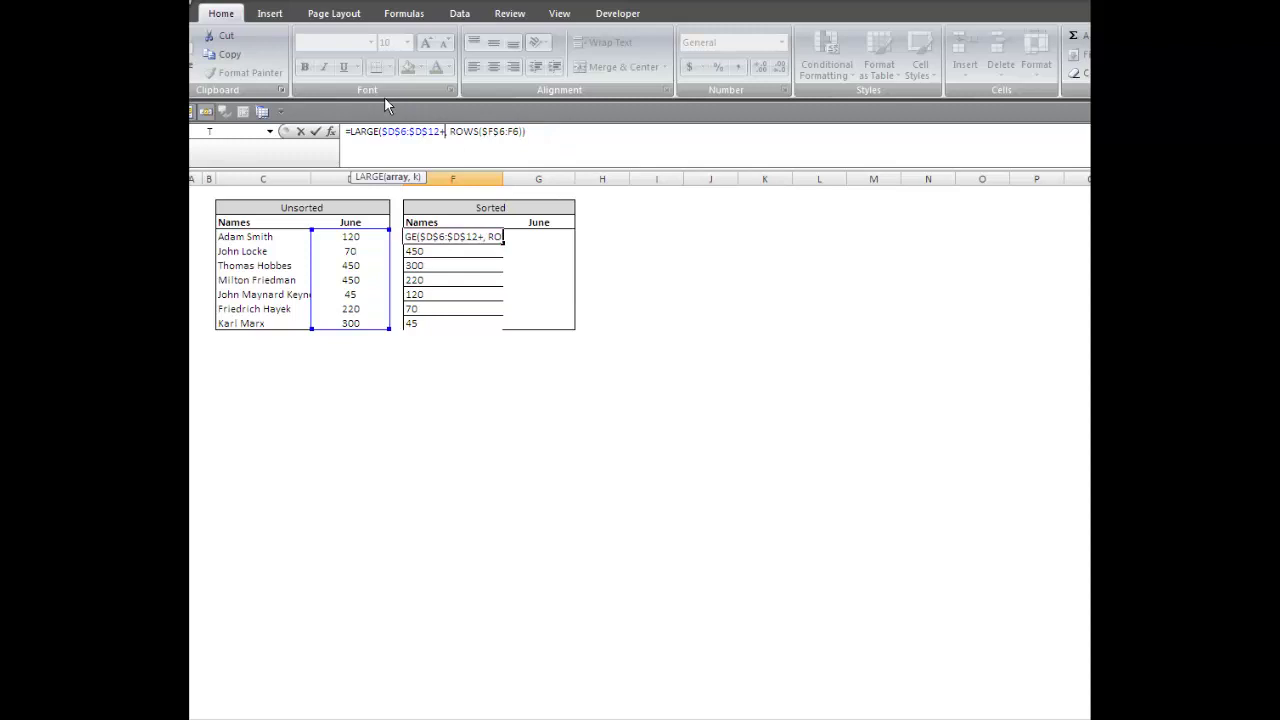
{"action": "type", "text": "row("}
{"action": "left_click_drag", "start_coordinate": [349, 237], "coordinate": [346, 326]}
{"action": "key", "text": "F4"}
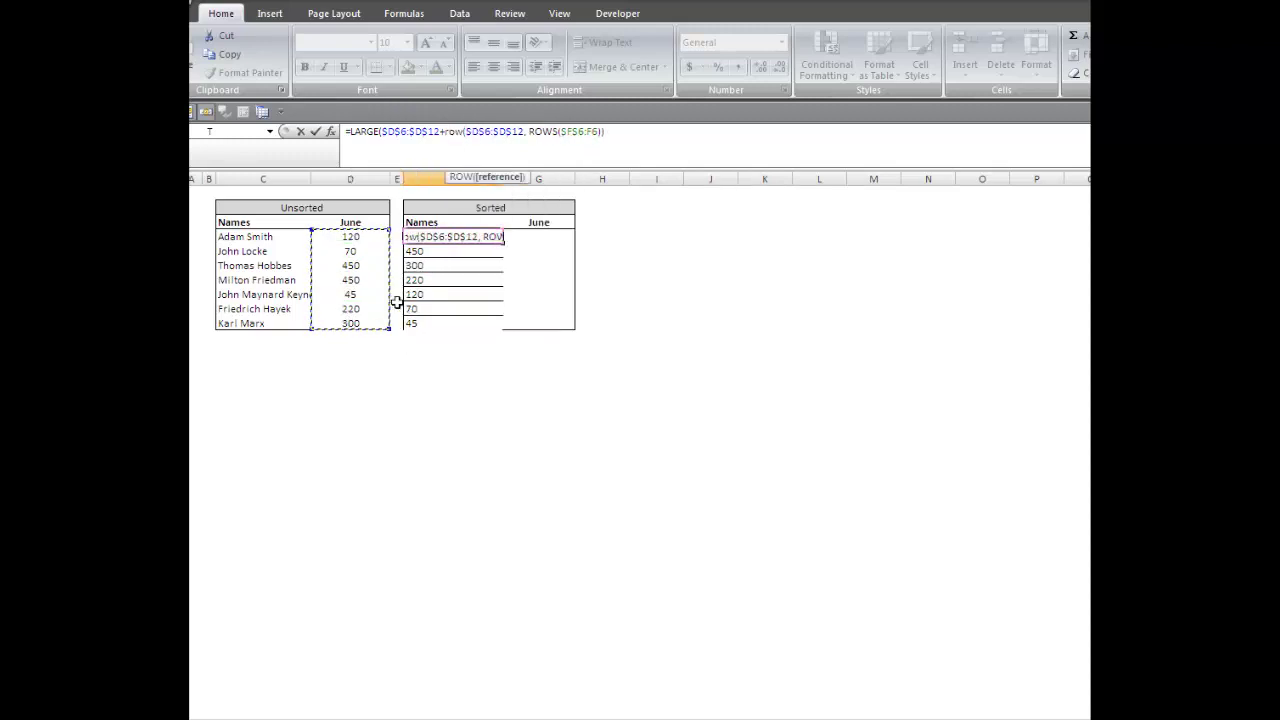
{"action": "type", "text": ")"}
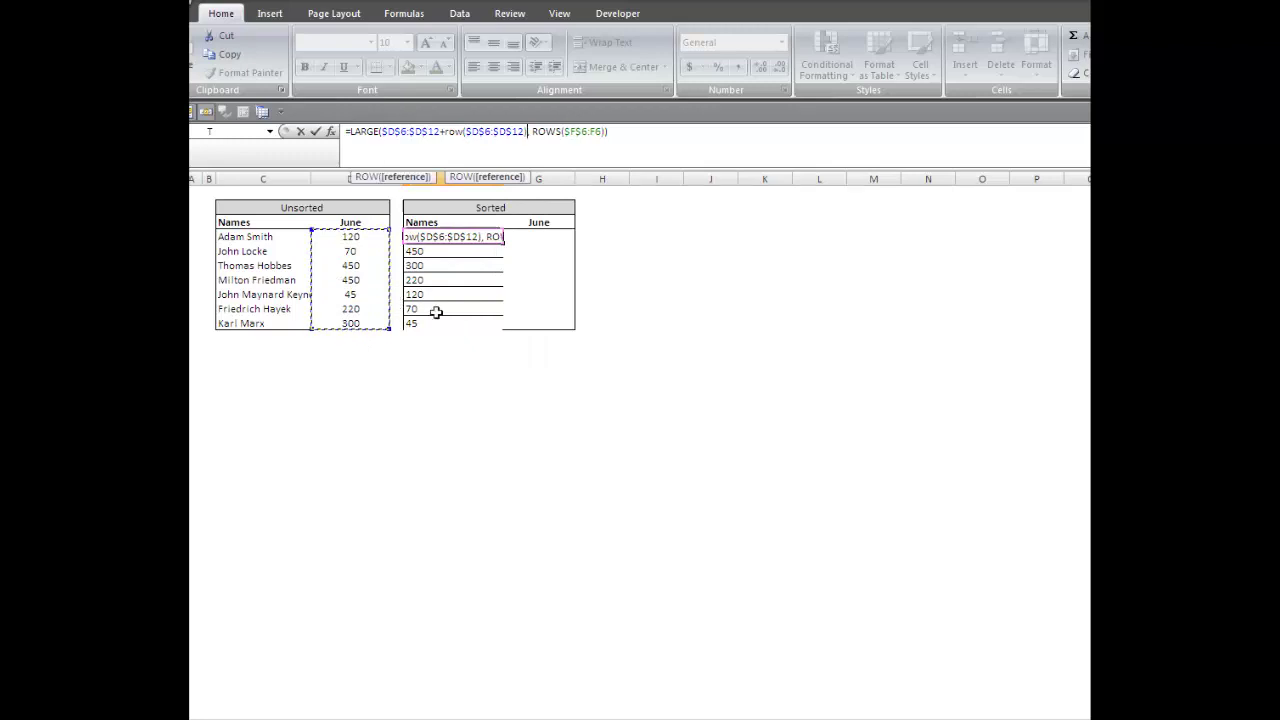
{"action": "type", "text": "/10000"}
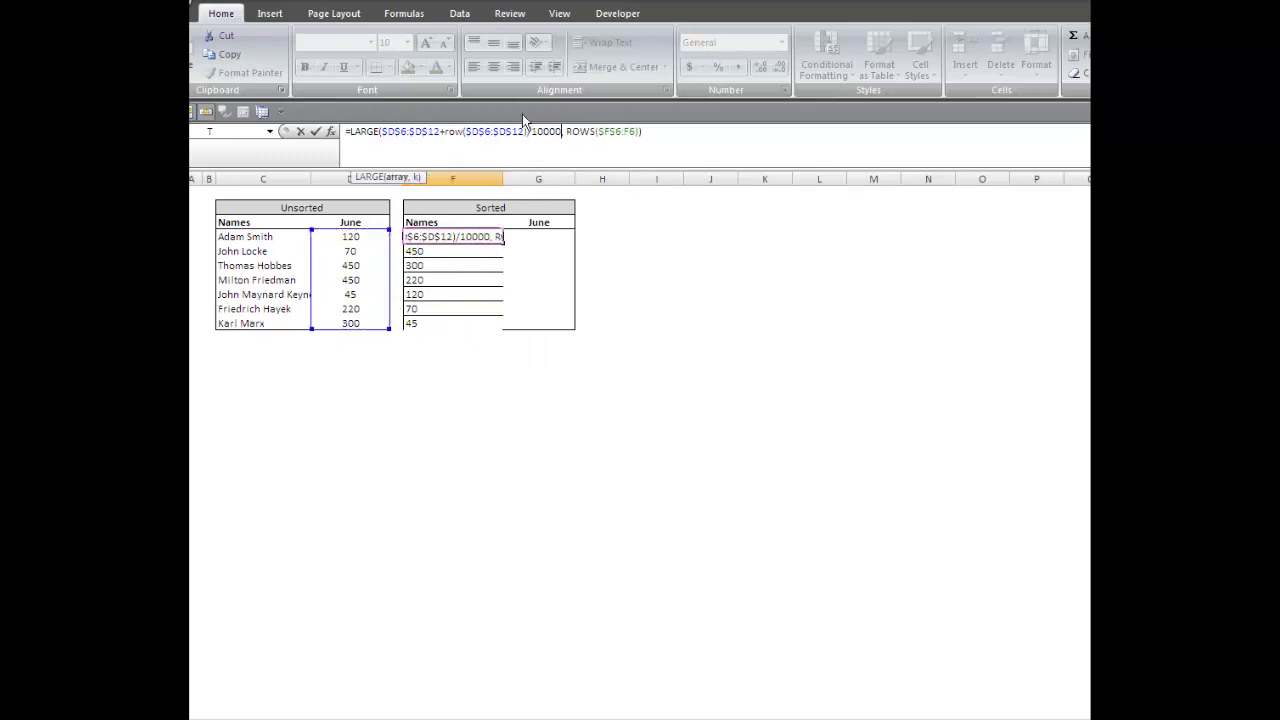
{"action": "key", "text": "BackSpace"}
{"action": "key", "text": "ctrl+shift+Return"}
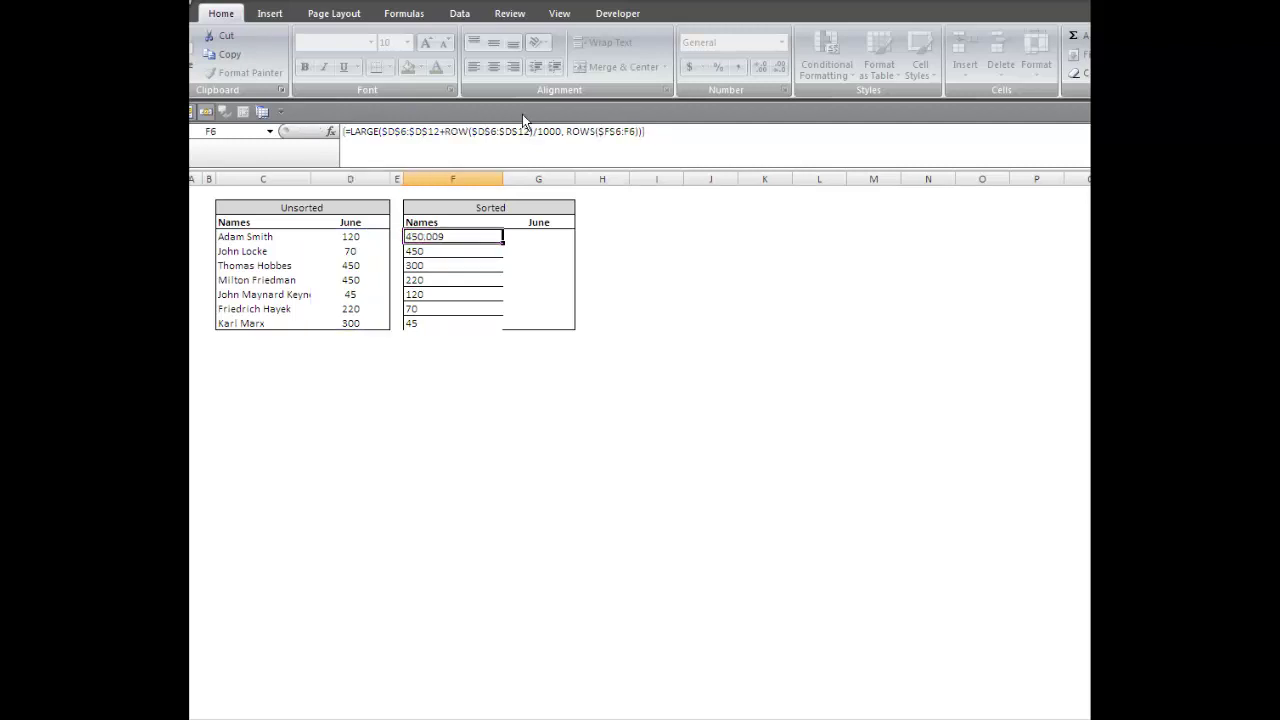
{"action": "double_click", "coordinate": [505, 244]}
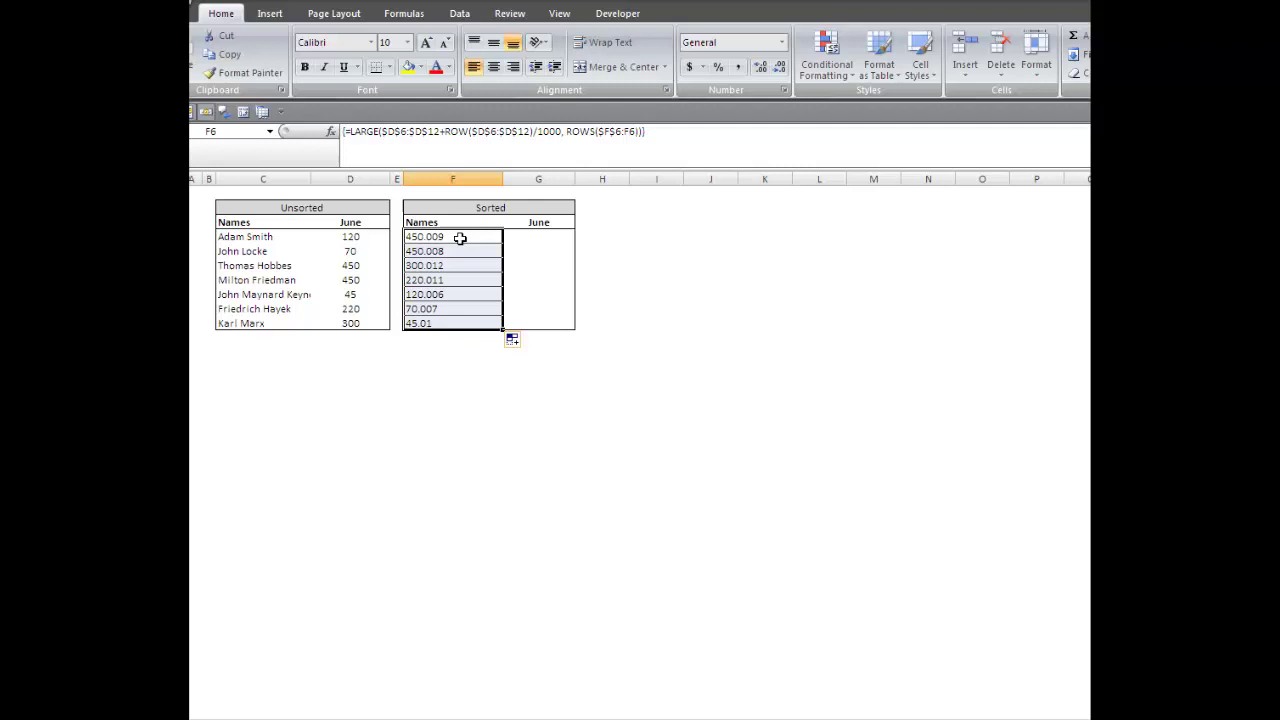
Wrap the LARGE formula in F6 in a MATCH function so that it serves as the lookup value
{"action": "left_click", "coordinate": [456, 239]}
{"action": "left_click", "coordinate": [349, 131]}
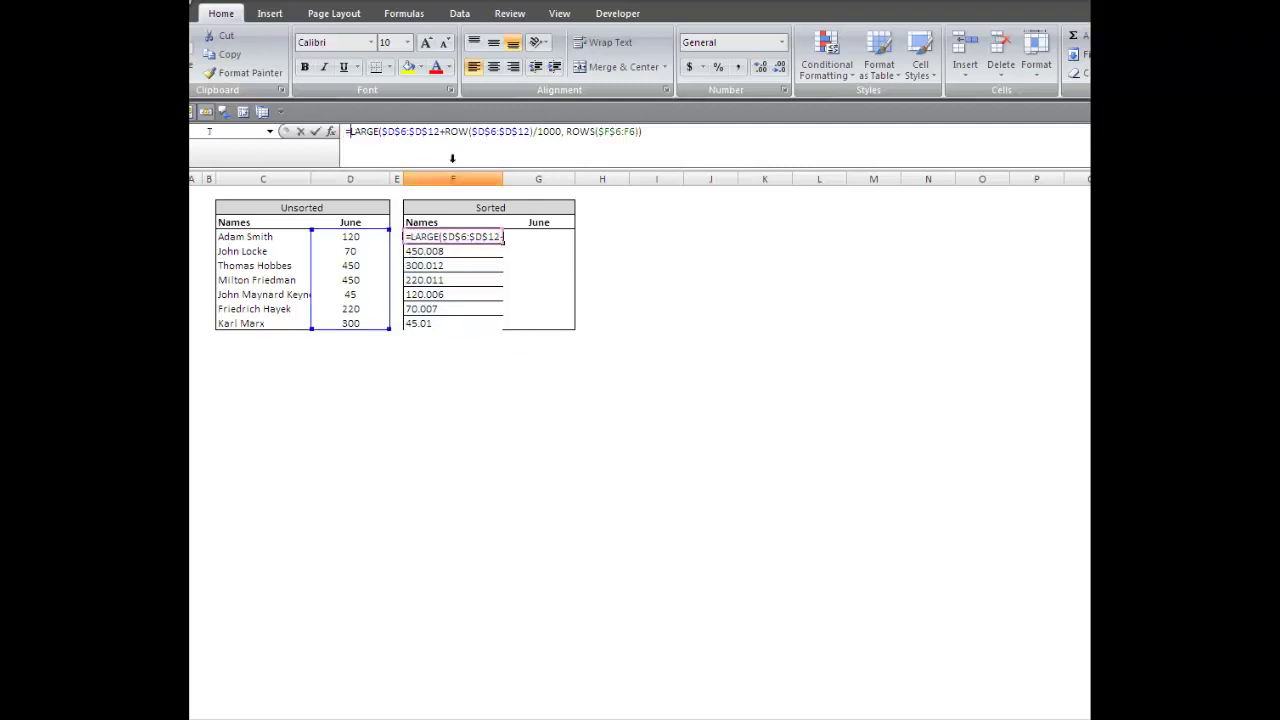
{"action": "type", "text": "match"}
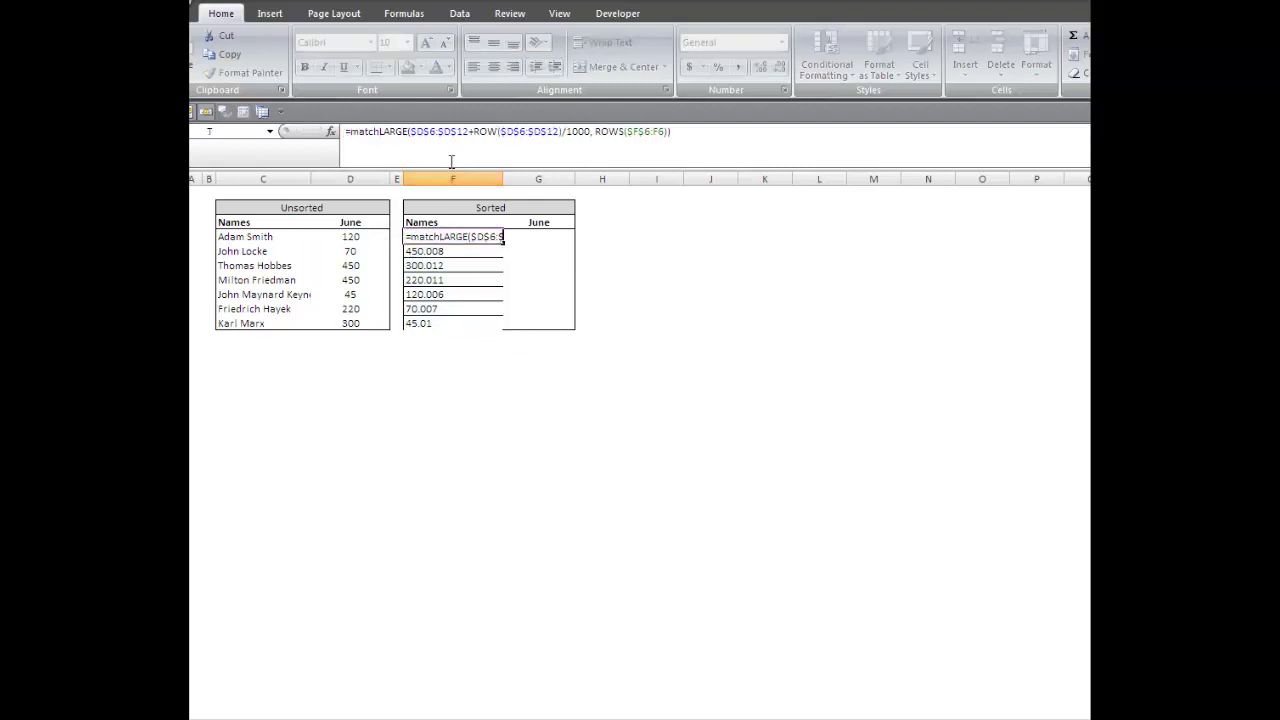
{"action": "key", "text": "Tab"}
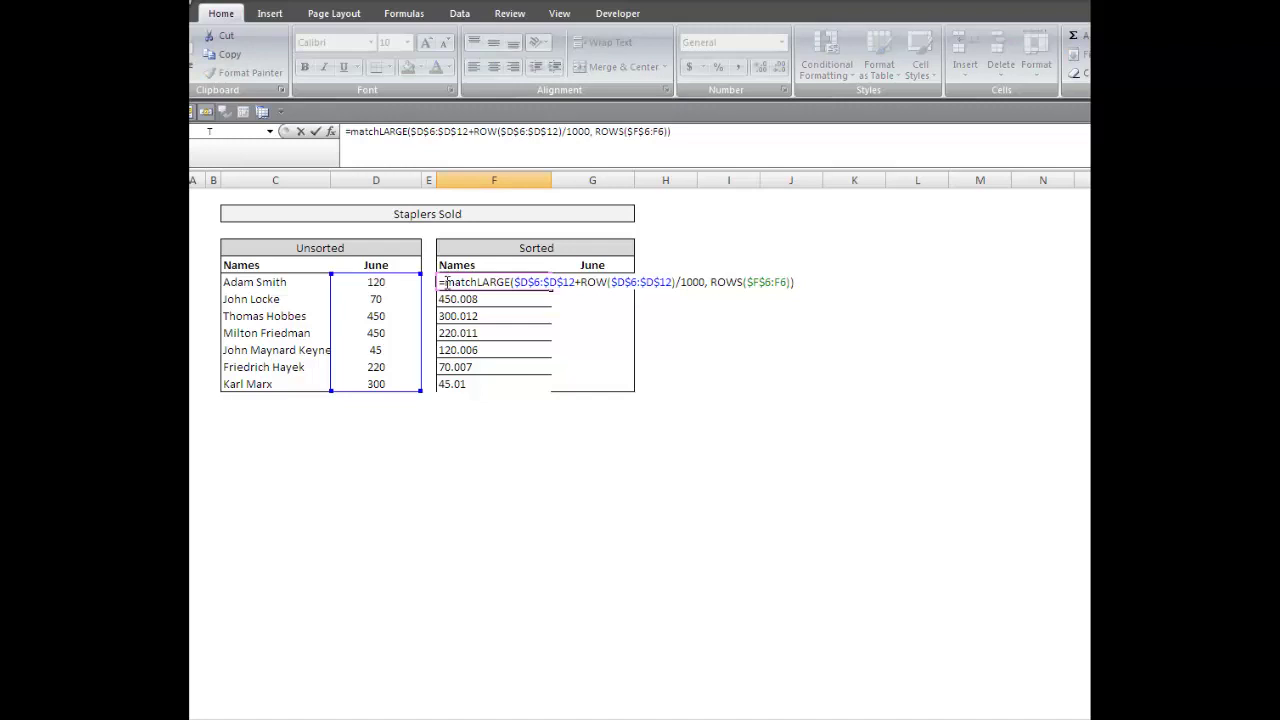
{"action": "type", "text": "("}
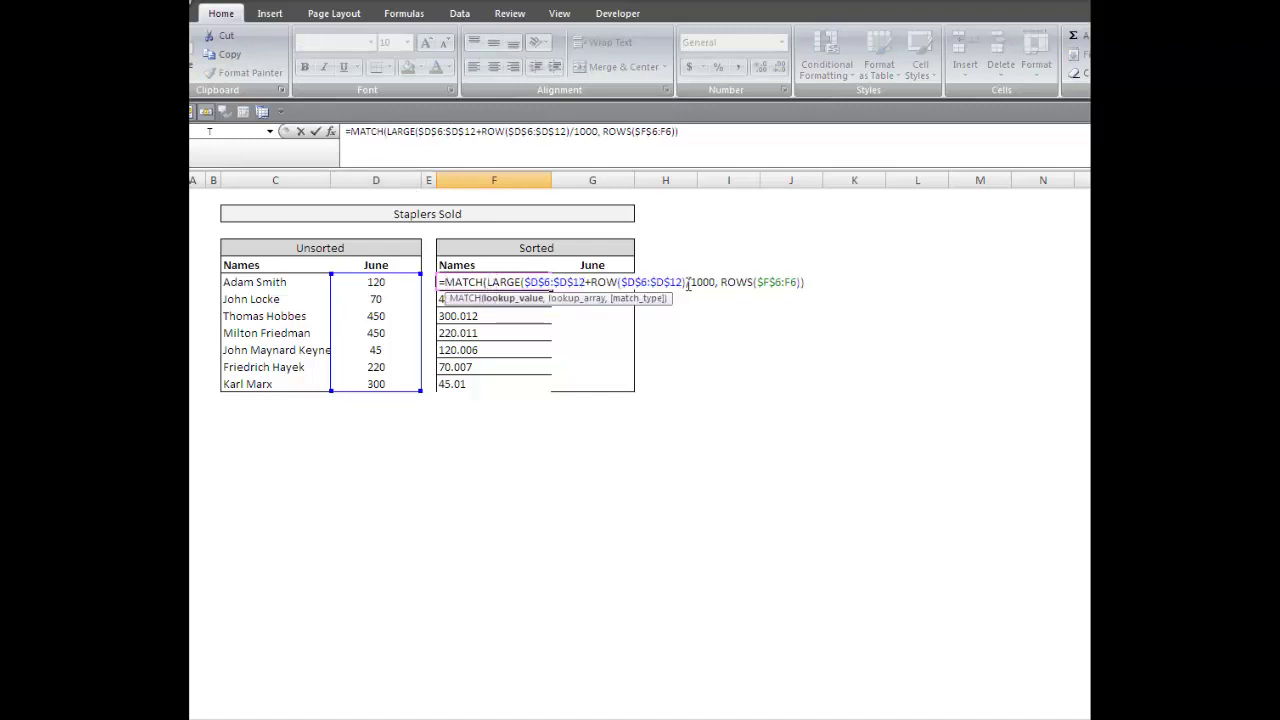
Complete the MATCH in F6 with lookup array $D$6:$D$12+ROW($D$6:$D$12)/1000 and match type 0, entered as an array formula
{"action": "type", "text": ","}
{"action": "left_click_drag", "start_coordinate": [526, 283], "coordinate": [716, 283]}
{"action": "key", "text": "ctrl+c"}
{"action": "left_click", "coordinate": [816, 284]}
{"action": "key", "text": "ctrl+v"}
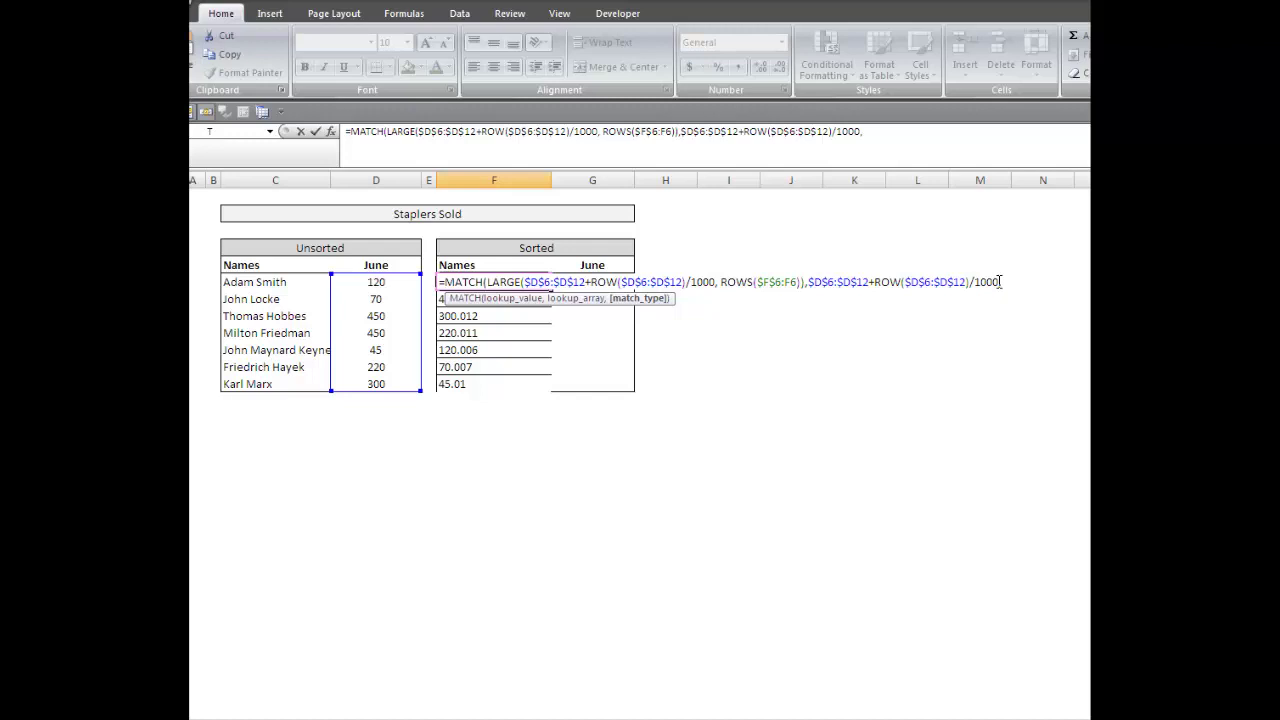
{"action": "type", "text": ",0)"}
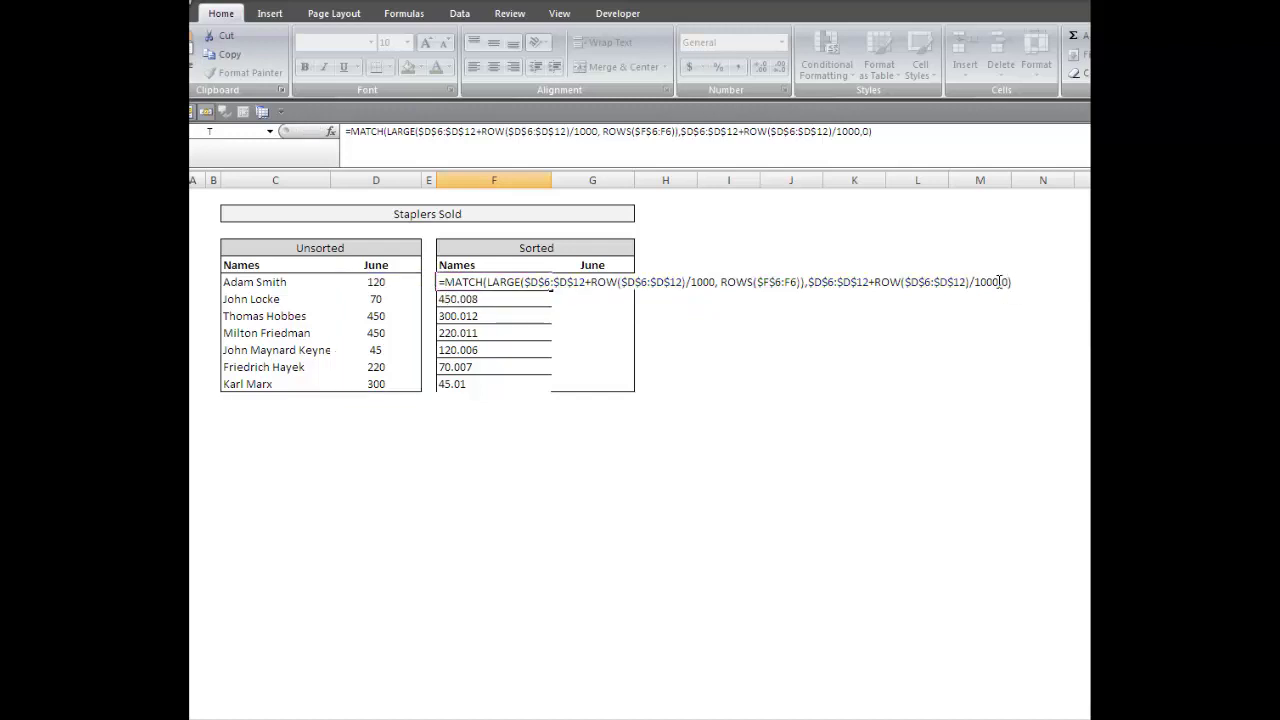
{"action": "key", "text": "ctrl+shift+Return"}
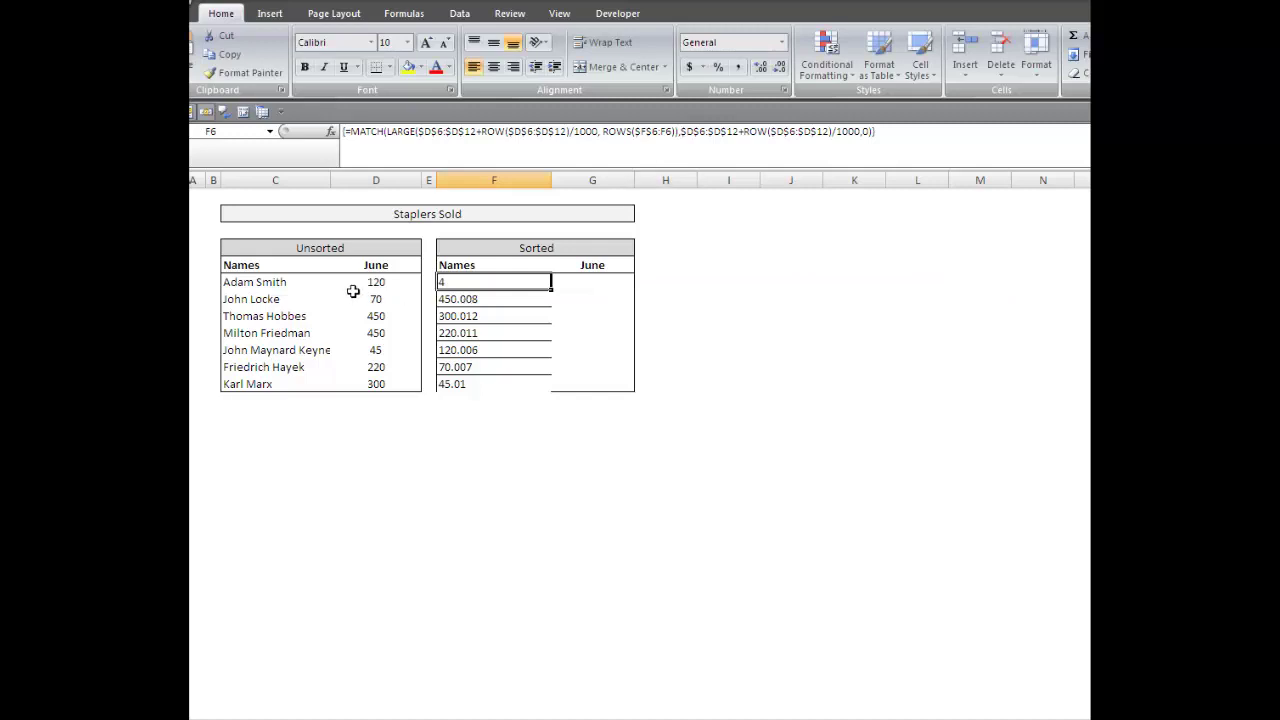
Fill the MATCH array formula from F6 down to F12 and check the copied cells
{"action": "left_click_drag", "start_coordinate": [266, 283], "coordinate": [252, 368]}
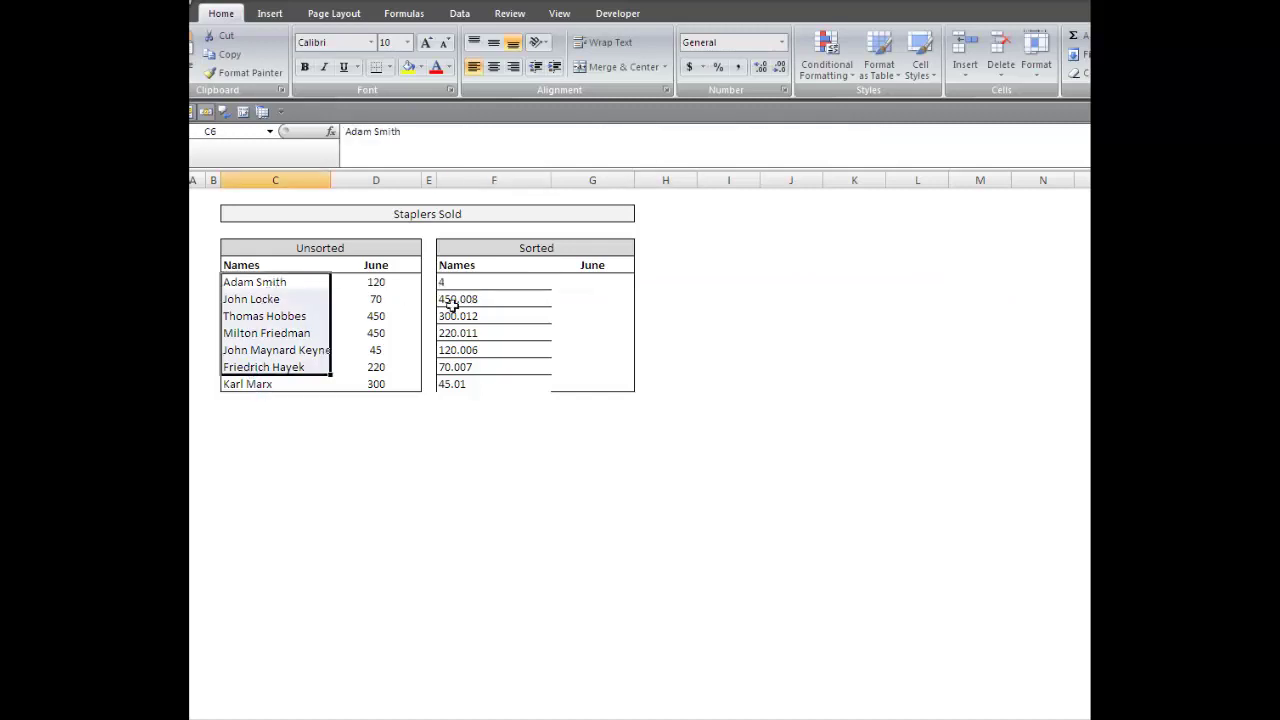
{"action": "left_click", "coordinate": [469, 289]}
{"action": "left_click_drag", "start_coordinate": [551, 289], "coordinate": [551, 390]}
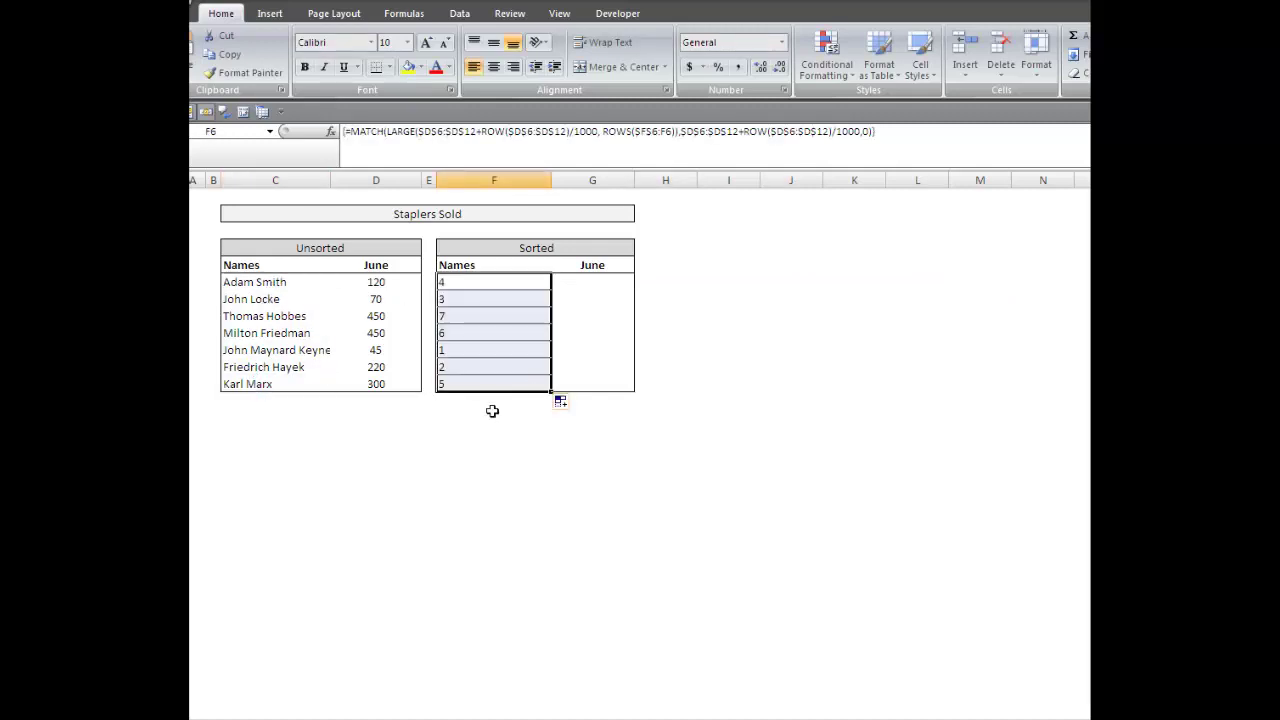
{"action": "left_click", "coordinate": [455, 348]}
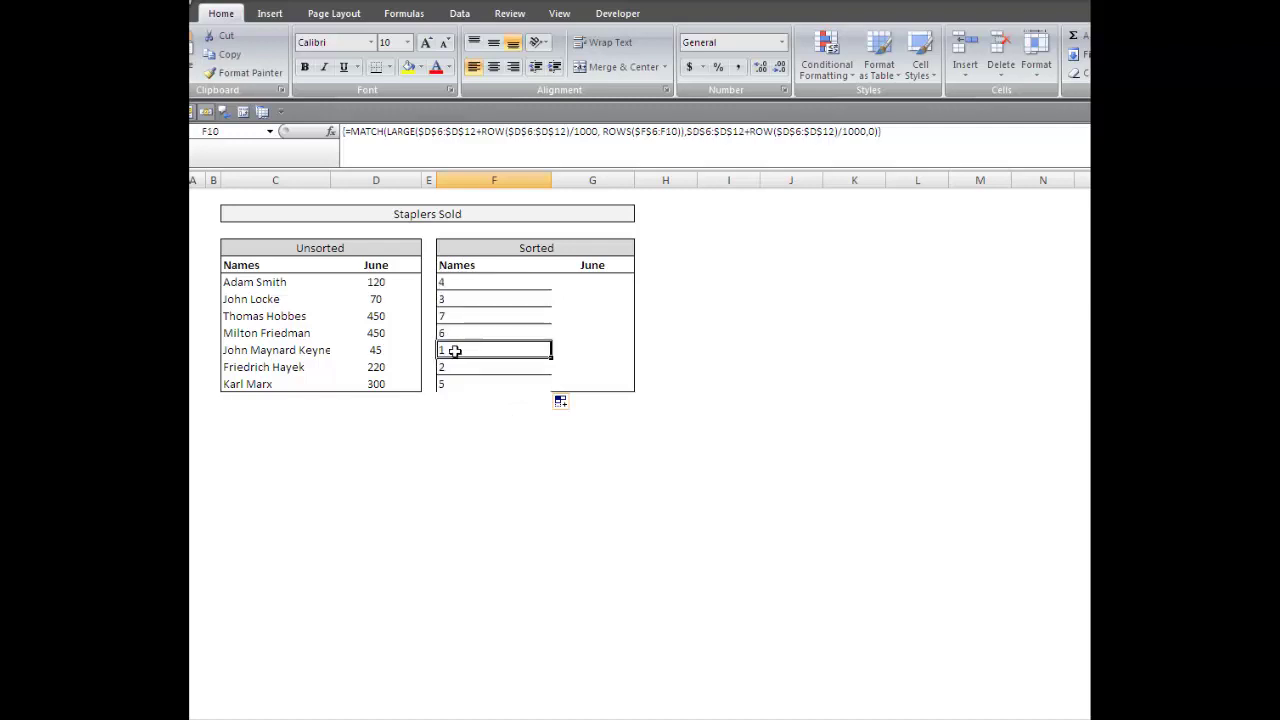
{"action": "left_click", "coordinate": [457, 300]}
{"action": "left_click", "coordinate": [460, 315]}
Wrap the MATCH in F6 in an INDEX over C6:C12, entered as an array formula, and fill it down to F12
{"action": "left_click", "coordinate": [447, 283]}
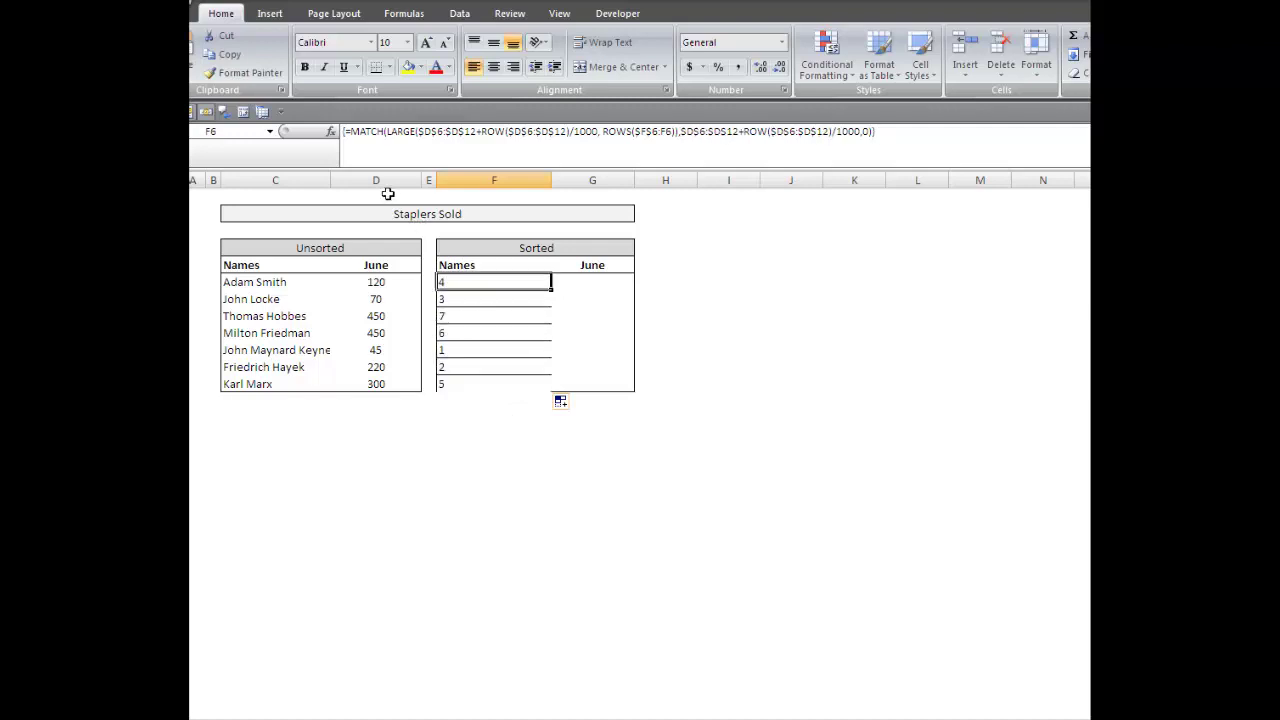
{"action": "key", "text": "F2"}
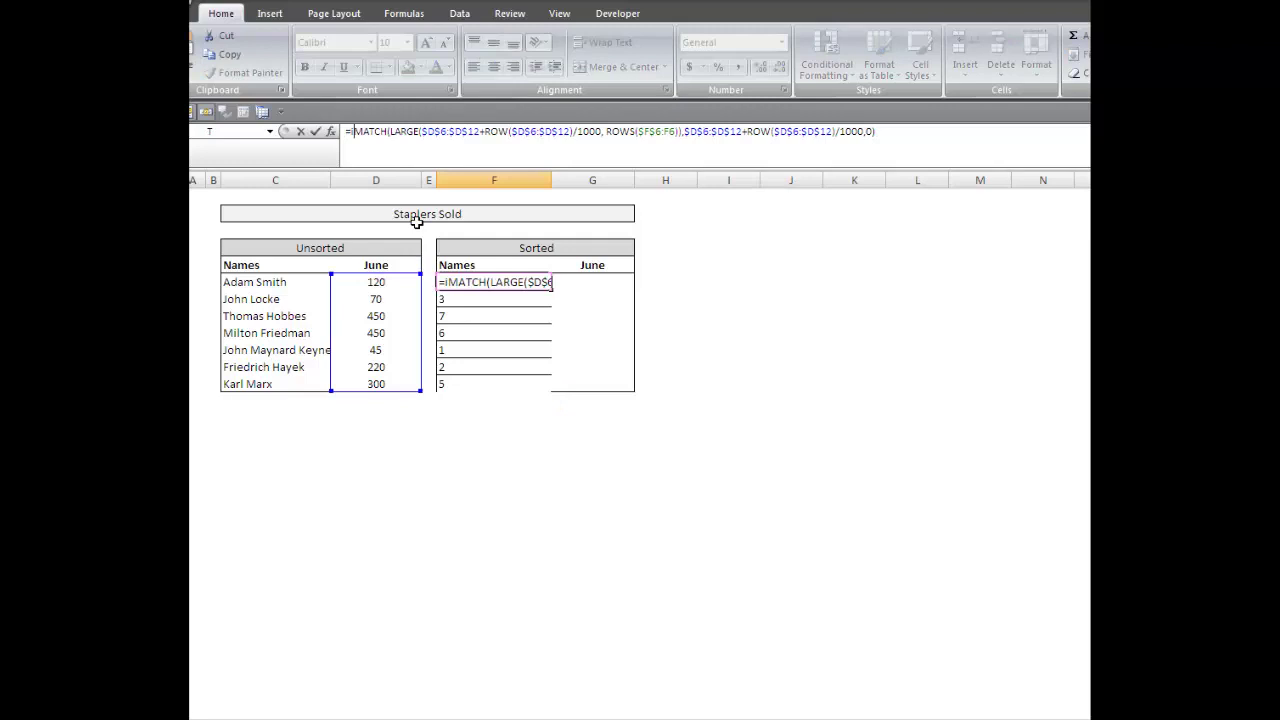
{"action": "type", "text": "index("}
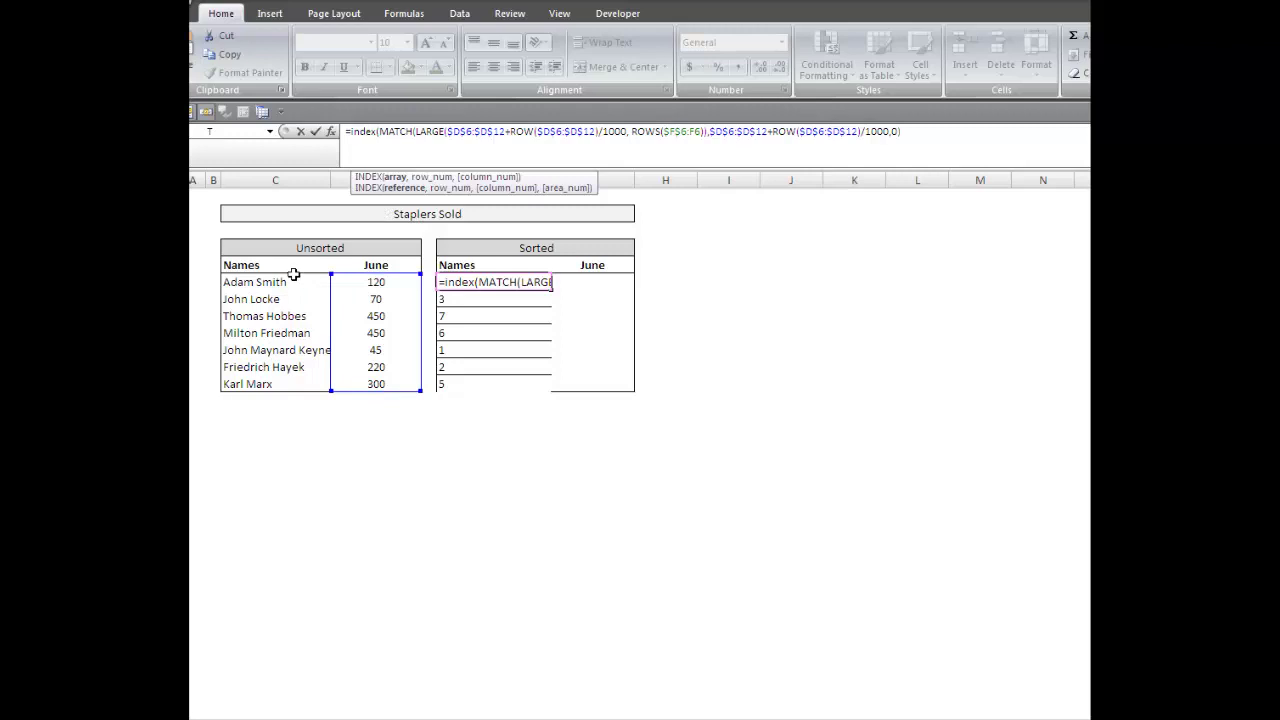
{"action": "left_click_drag", "start_coordinate": [293, 276], "coordinate": [278, 356]}
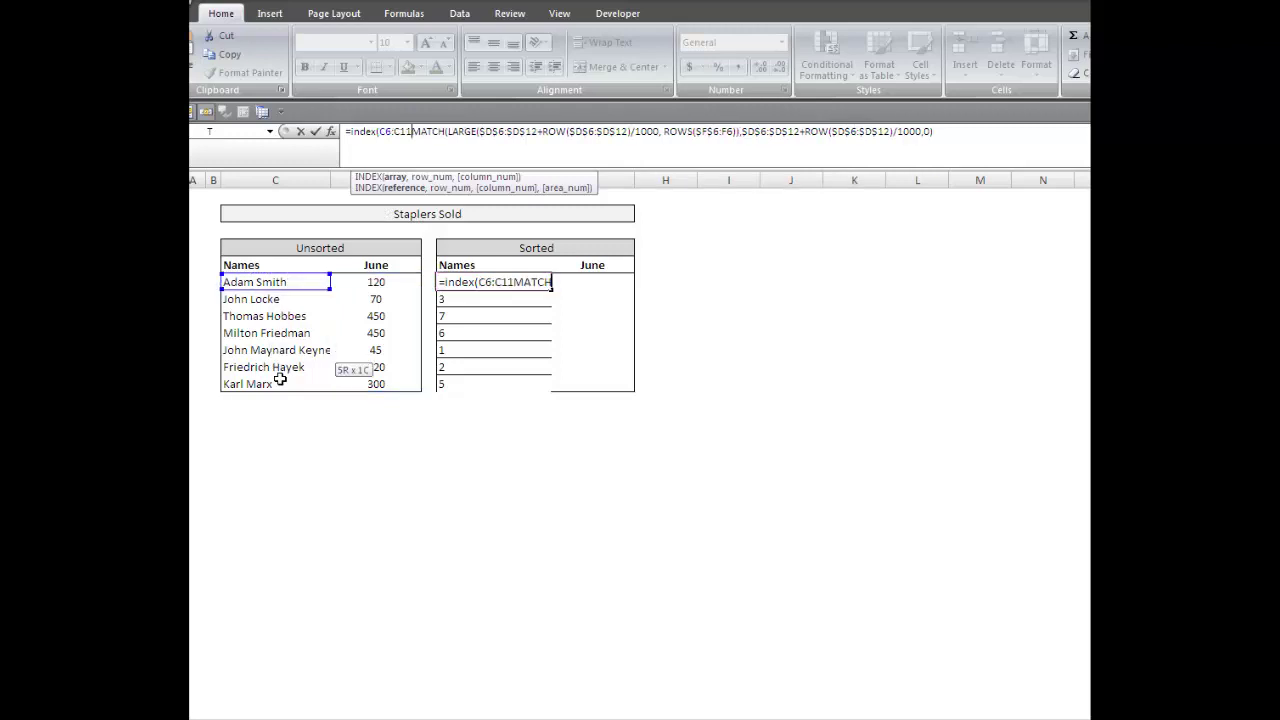
{"action": "left_click_drag", "start_coordinate": [280, 380], "coordinate": [280, 386]}
{"action": "type", "text": ","}
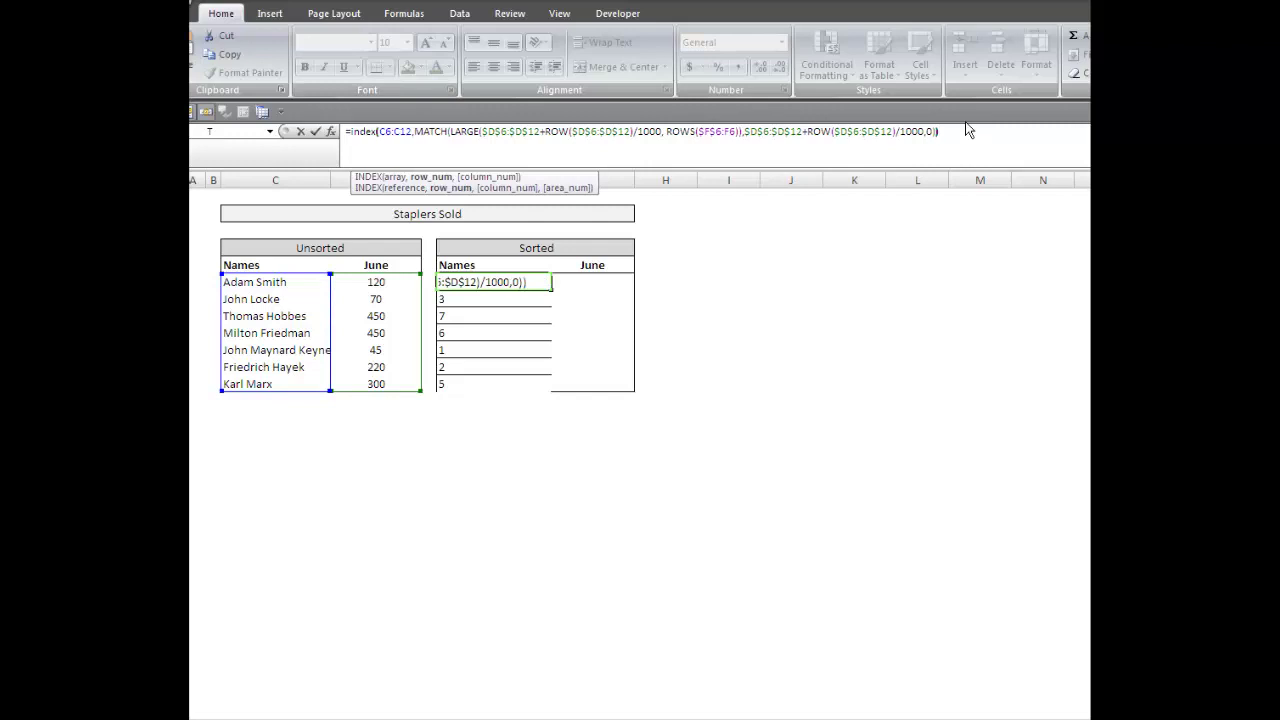
{"action": "key", "text": "ctrl+shift+Return"}
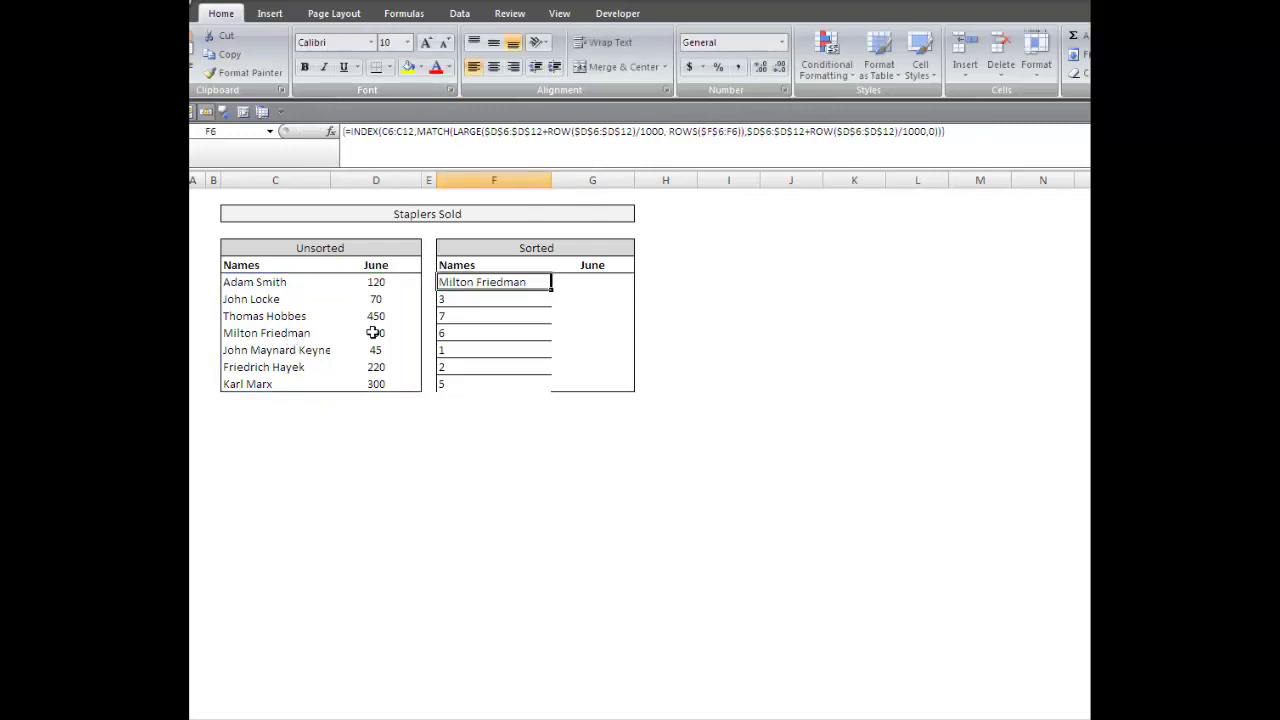
{"action": "left_click_drag", "start_coordinate": [552, 304], "coordinate": [552, 392]}
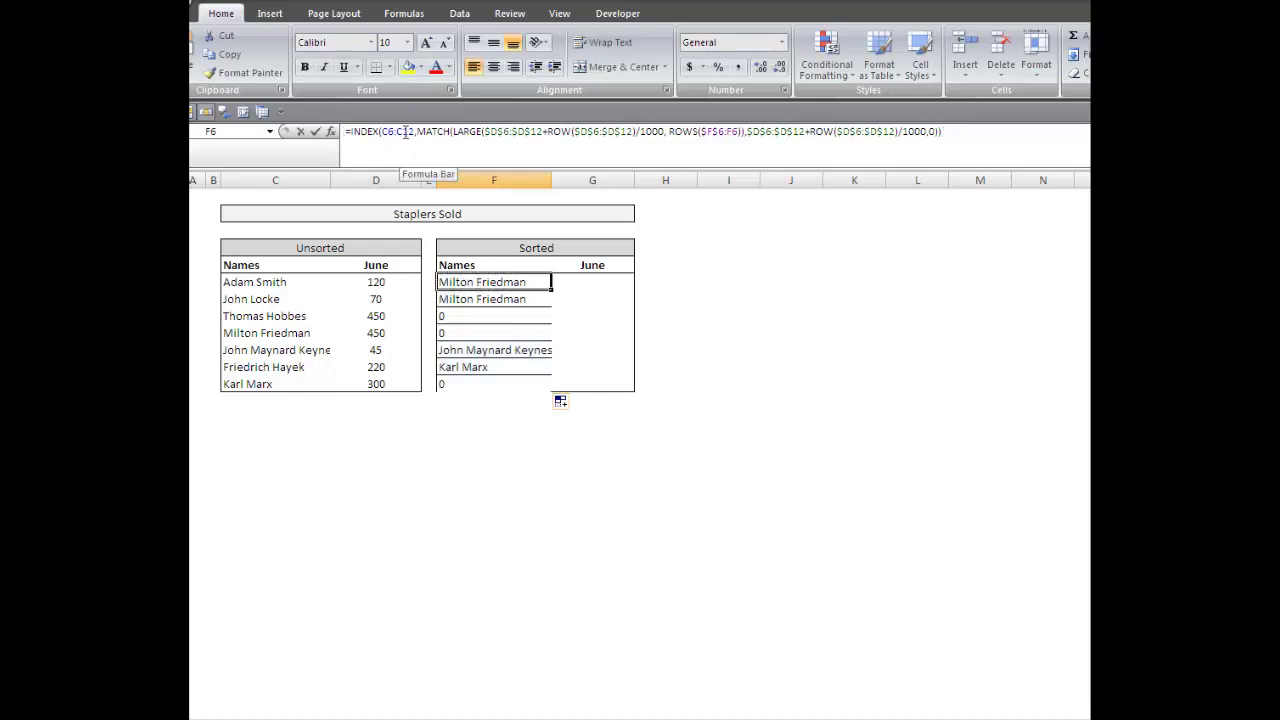
Change the INDEX range in F6 to C$6:C$12, re-enter it as an array formula, and fill it through F6:G12
{"action": "left_click_drag", "start_coordinate": [390, 131], "coordinate": [410, 131]}
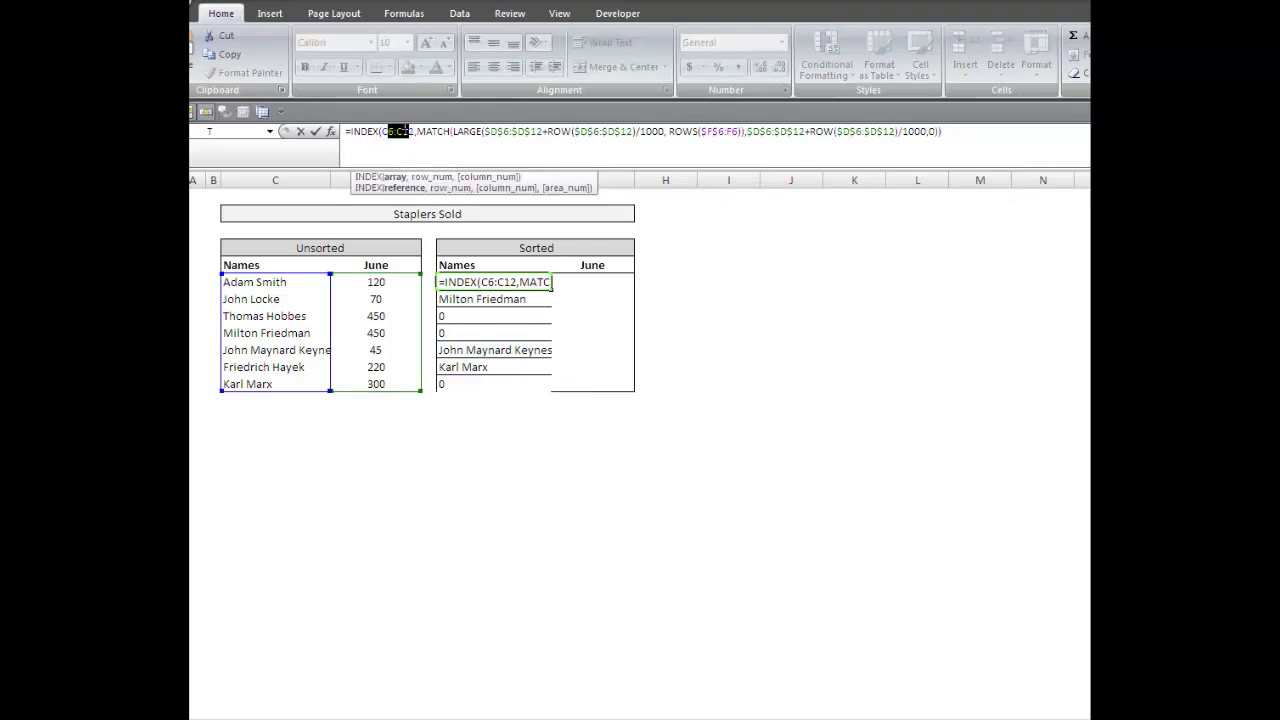
{"action": "key", "text": "F4"}
{"action": "key", "text": "F4"}
{"action": "key", "text": "F4"}
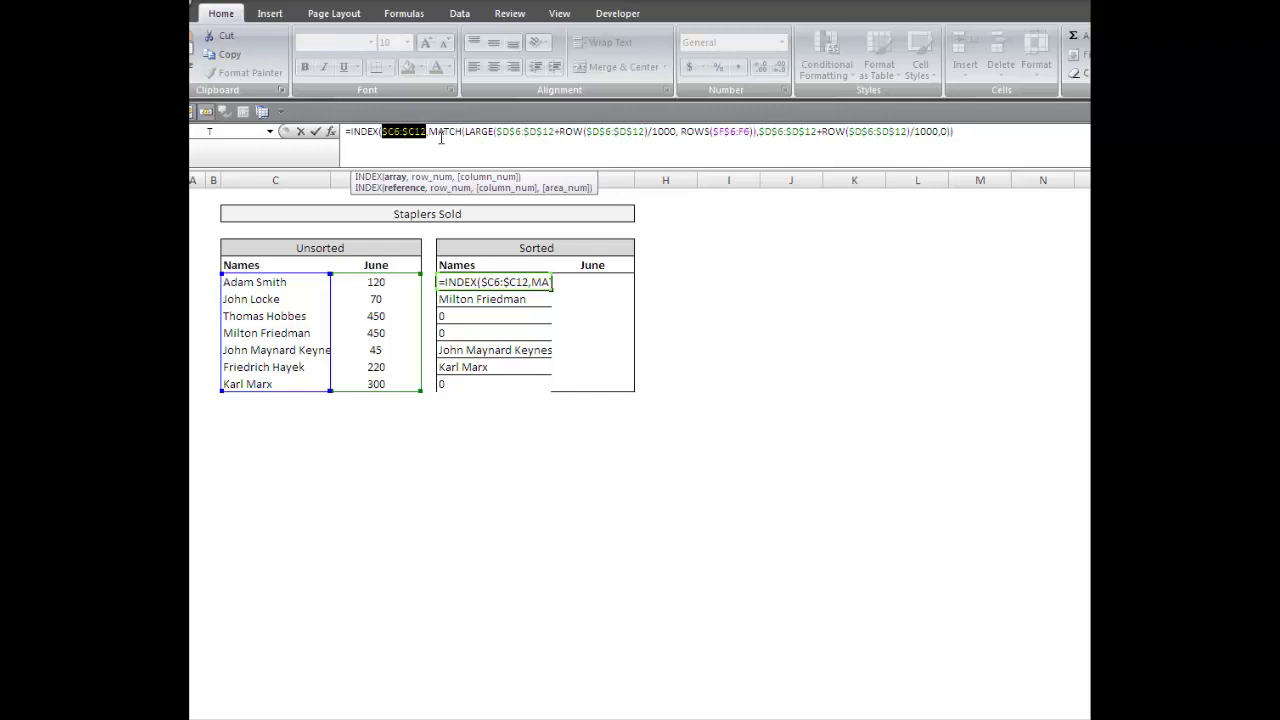
{"action": "key", "text": "F4"}
{"action": "key", "text": "F4"}
{"action": "key", "text": "F4"}
{"action": "key", "text": "ctrl+shift+Return"}
{"action": "left_click_drag", "start_coordinate": [551, 290], "coordinate": [617, 392]}
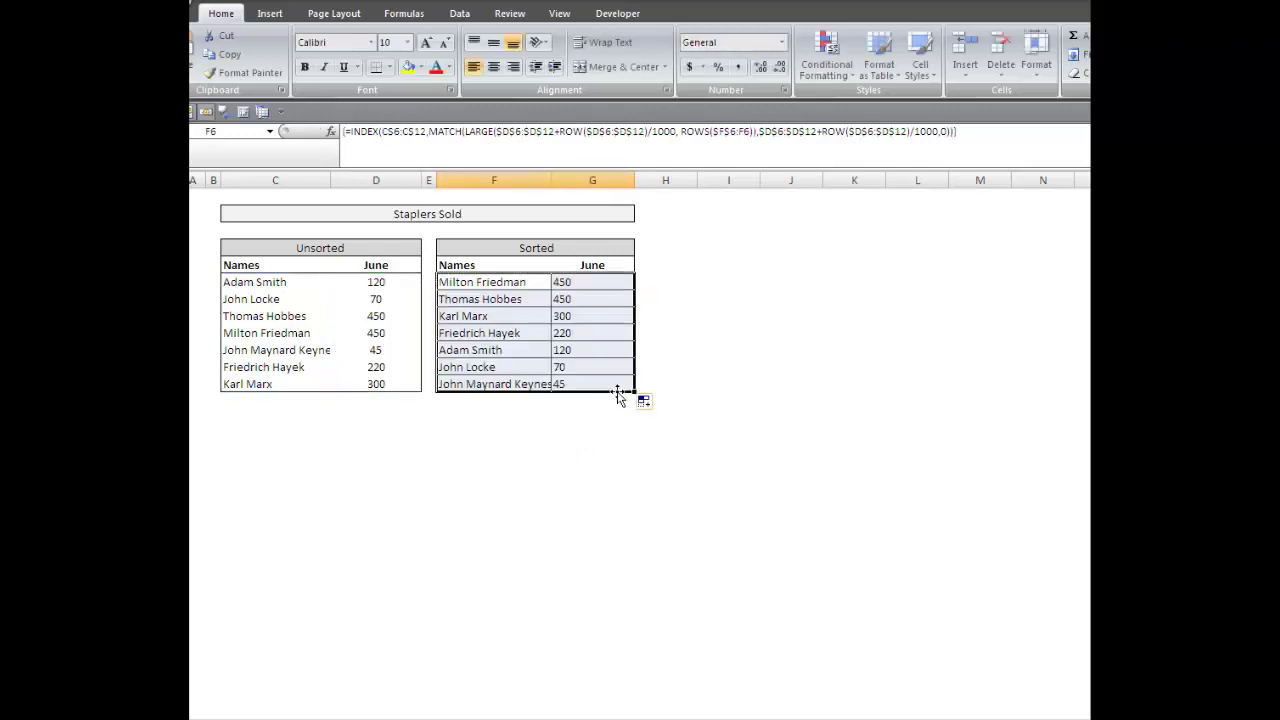
Test the sorting by setting the unsorted June values in D9 to 1, D11 to 2 and D12 to 3
{"action": "left_click", "coordinate": [378, 332]}
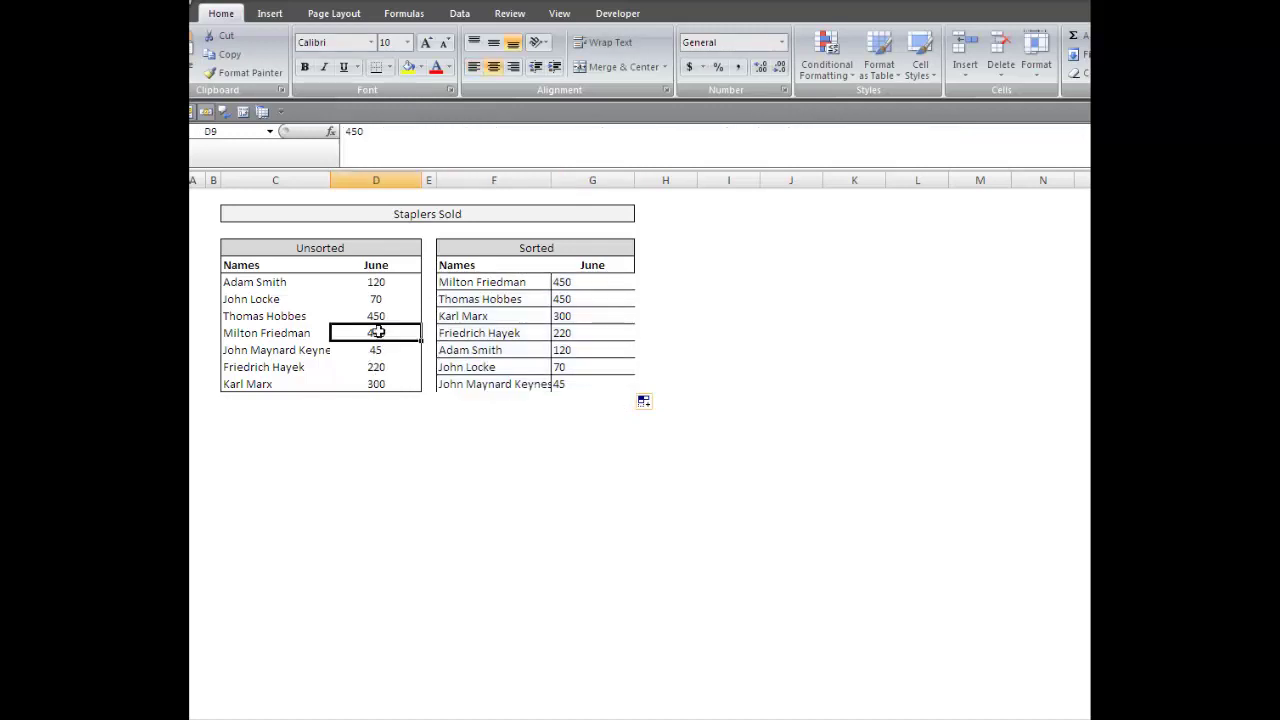
{"action": "type", "text": "1"}
{"action": "key", "text": "Return"}
{"action": "key", "text": "Return"}
{"action": "type", "text": "2"}
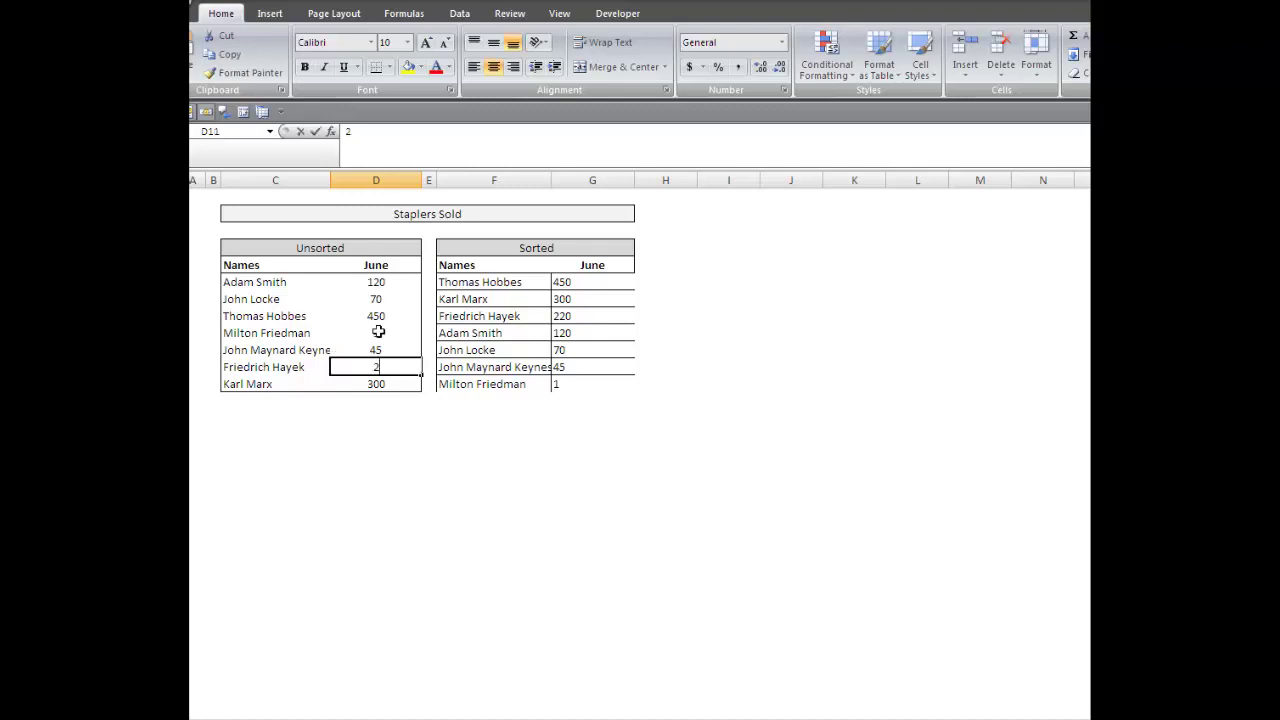
{"action": "key", "text": "Return"}
{"action": "type", "text": "3"}
{"action": "key", "text": "Return"}
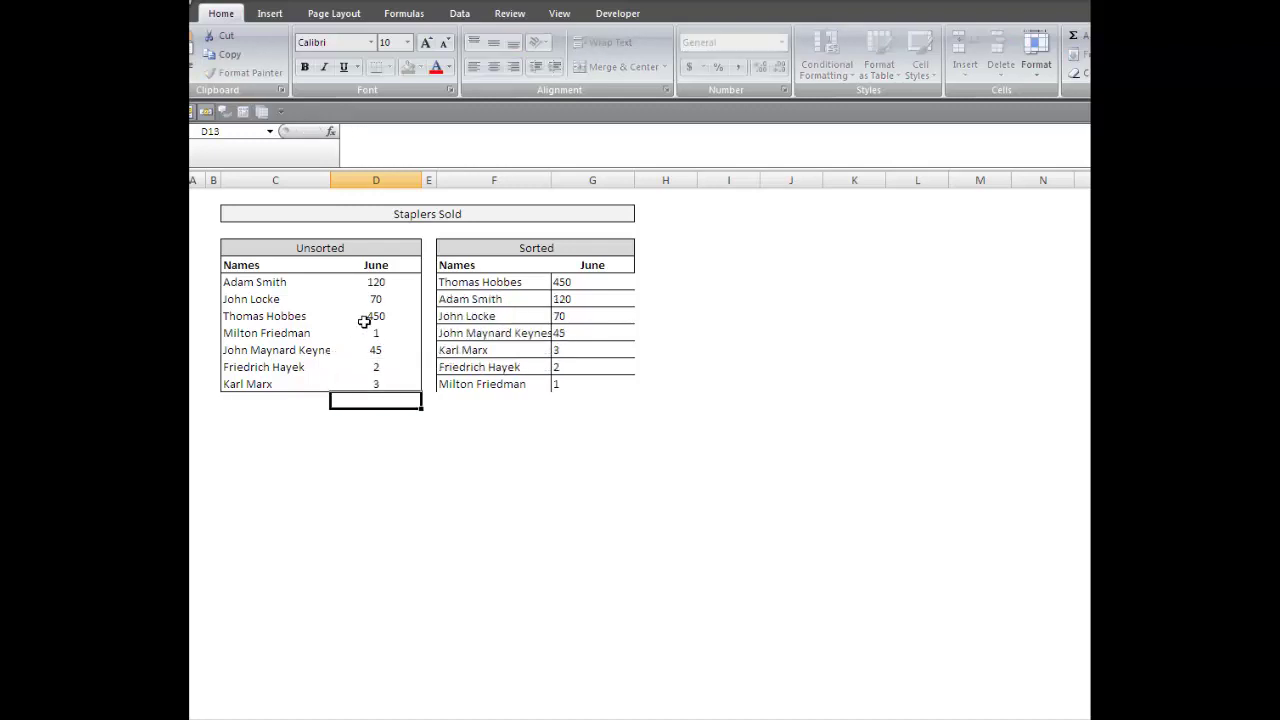
Set the June value in D8 of the unsorted table to 800 and compare its row with the sorted table
{"action": "left_click", "coordinate": [364, 321]}
{"action": "type", "text": "800"}
{"action": "key", "text": "Return"}
{"action": "left_click_drag", "start_coordinate": [320, 316], "coordinate": [378, 334]}
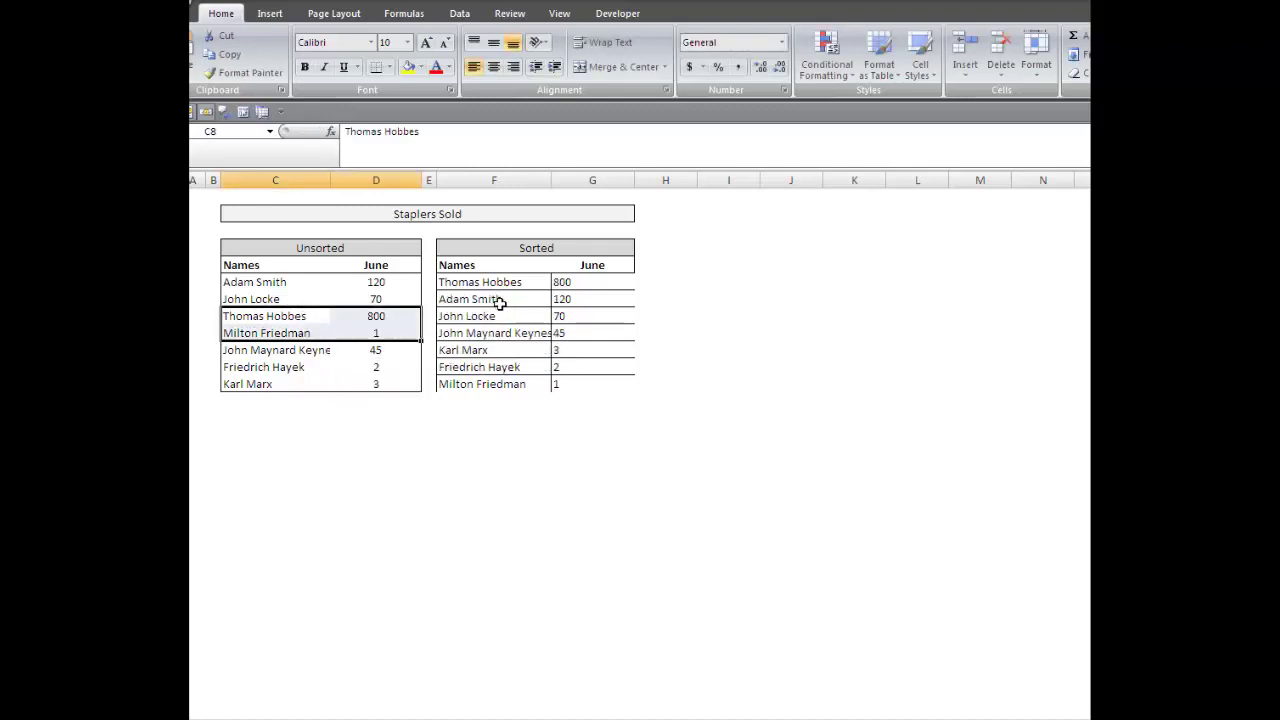
Copy the formatting of the unsorted data in C6:D12 onto the sorted data in F6:G12
{"action": "left_click_drag", "start_coordinate": [264, 283], "coordinate": [355, 384]}
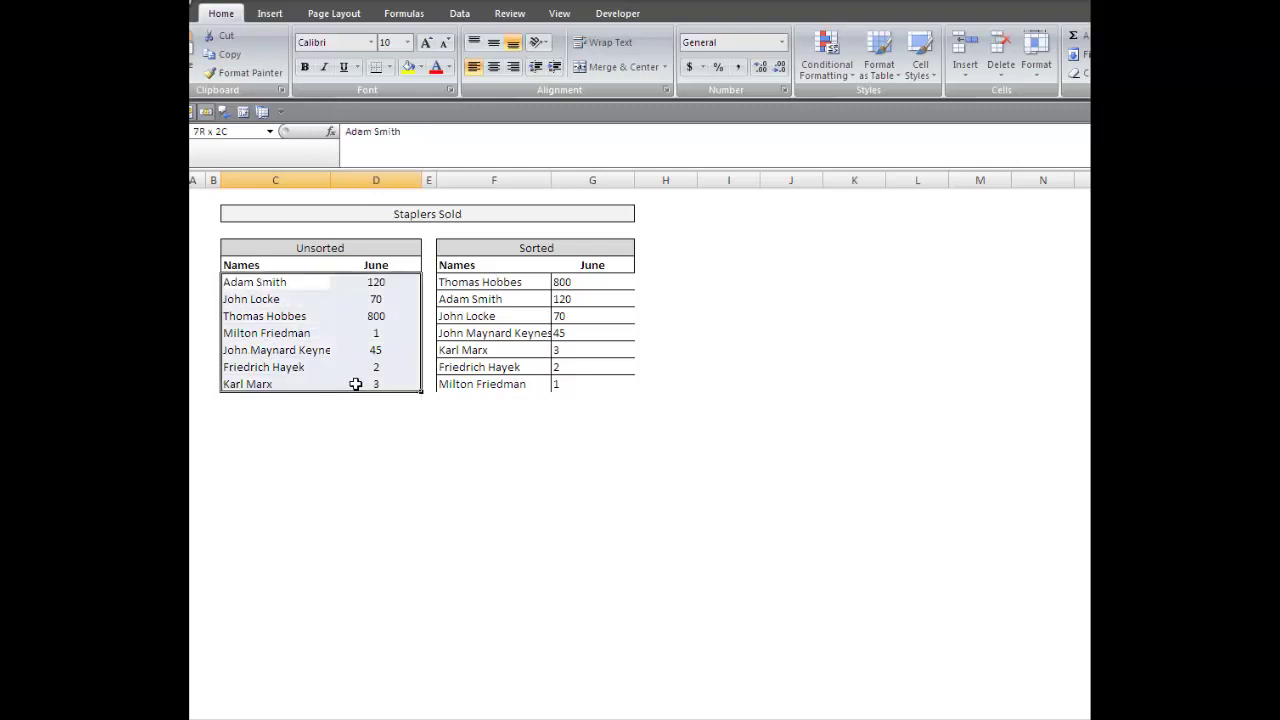
{"action": "key", "text": "alt+h"}
{"action": "key", "text": "f"}
{"action": "key", "text": "p"}
{"action": "left_click_drag", "start_coordinate": [451, 282], "coordinate": [600, 386]}
{"action": "left_click", "coordinate": [663, 369]}
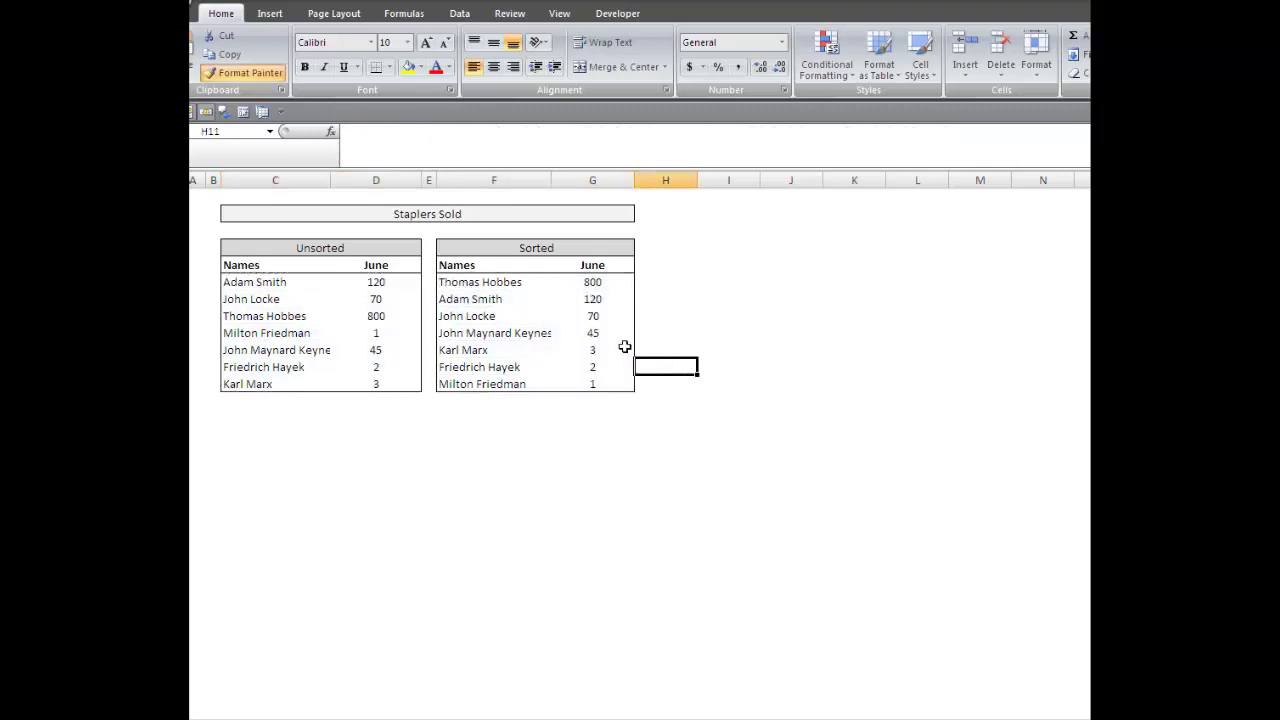
{"action": "left_click", "coordinate": [468, 302]}
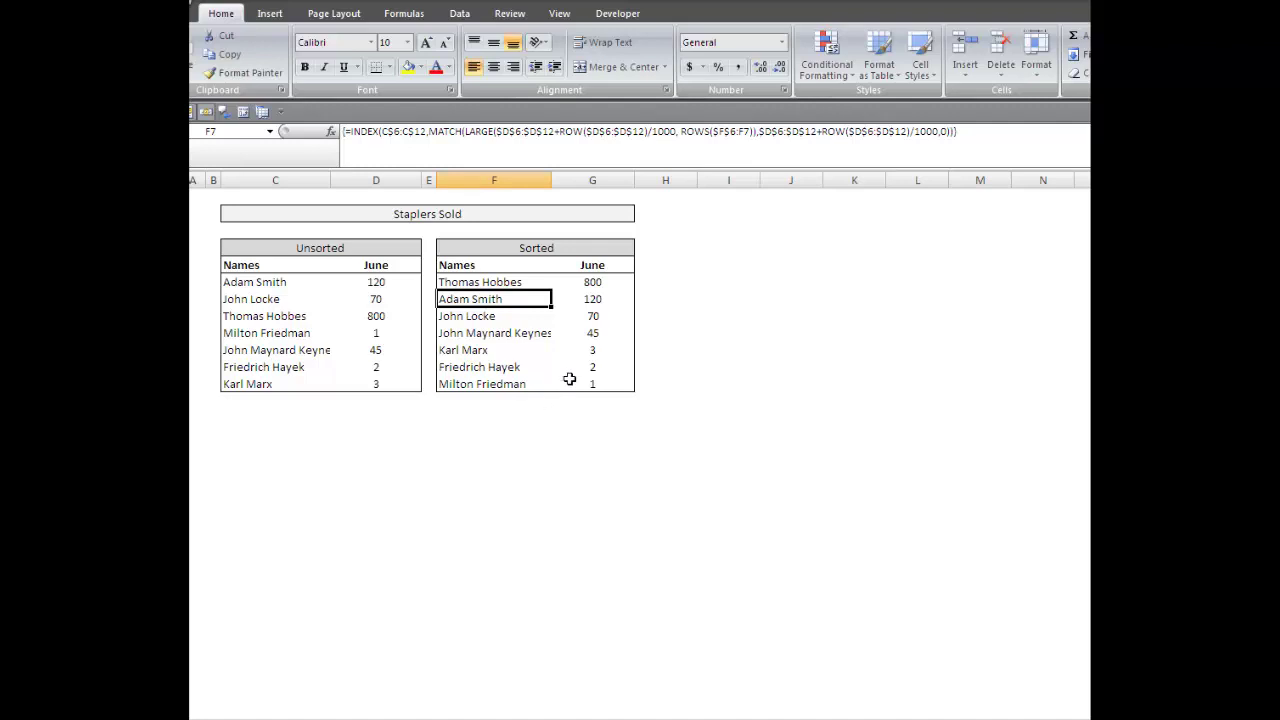